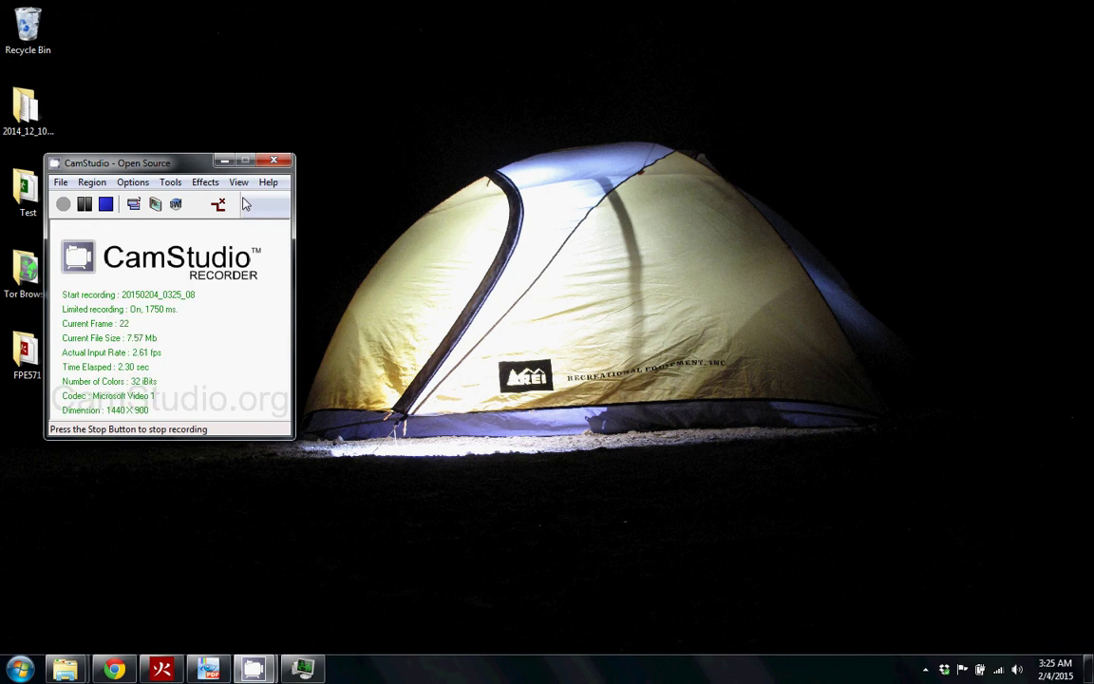
Switch to PyroSim and view the solid profiles output editor, leaving it empty.
left_click(162, 670)
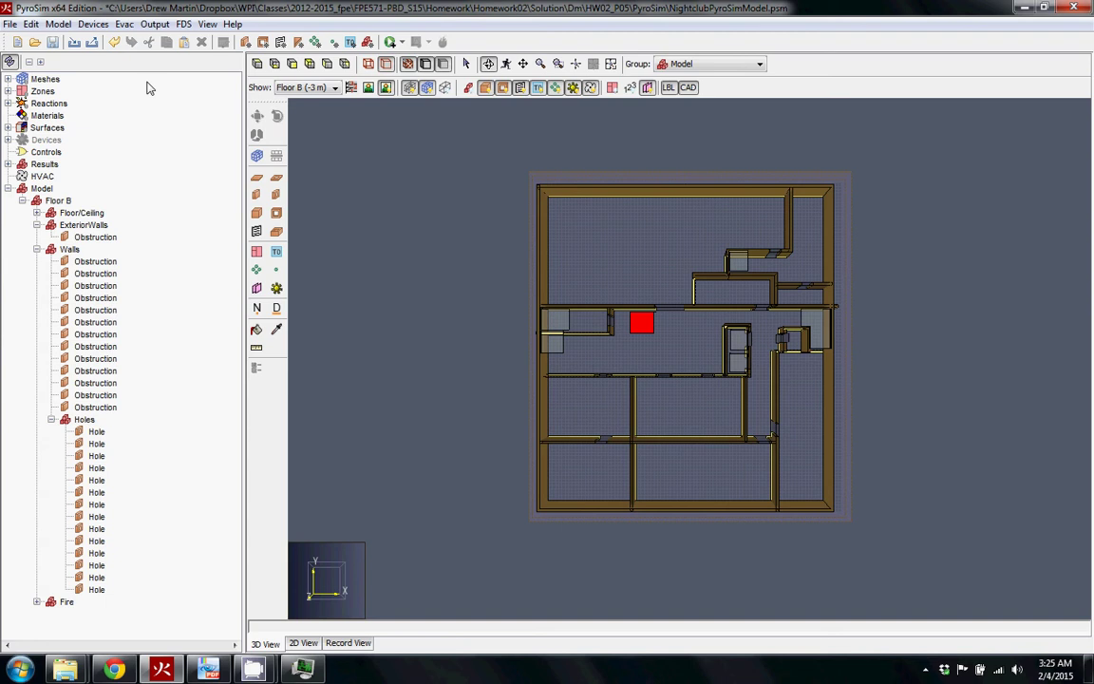
left_click(183, 24)
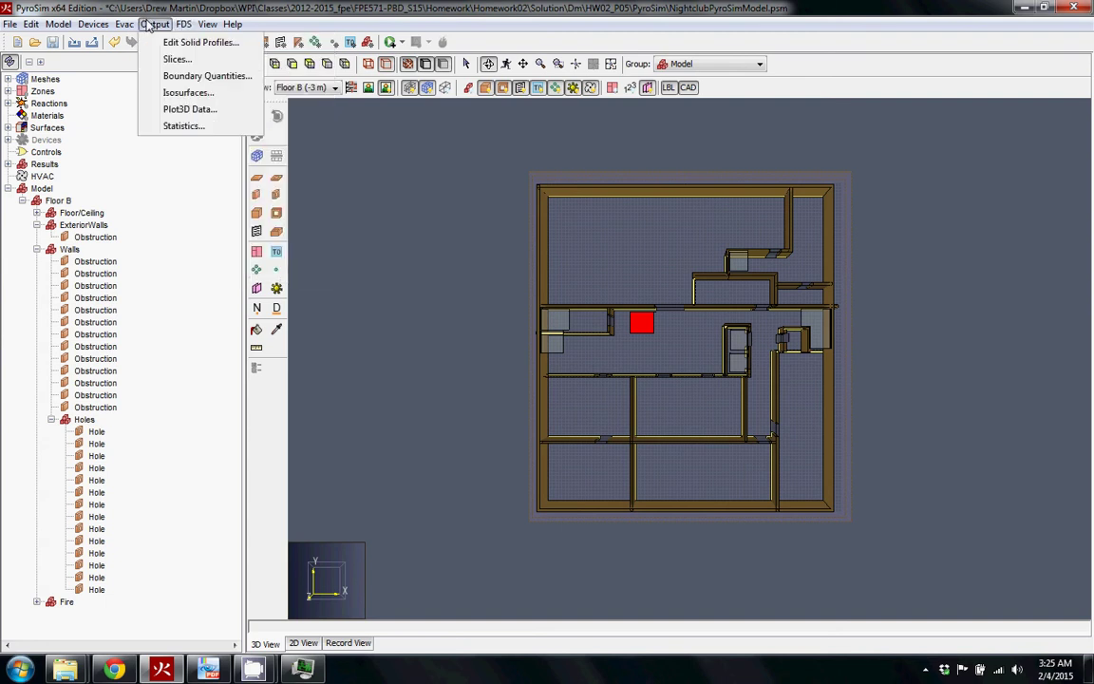
mouse_move(125, 25)
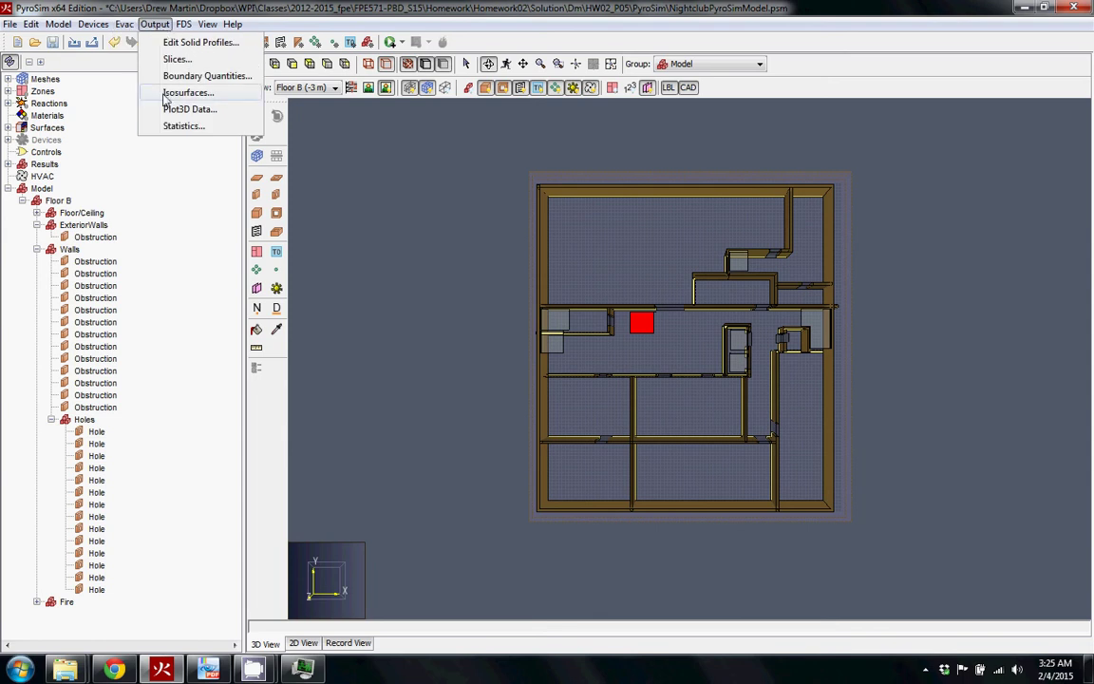
left_click(176, 43)
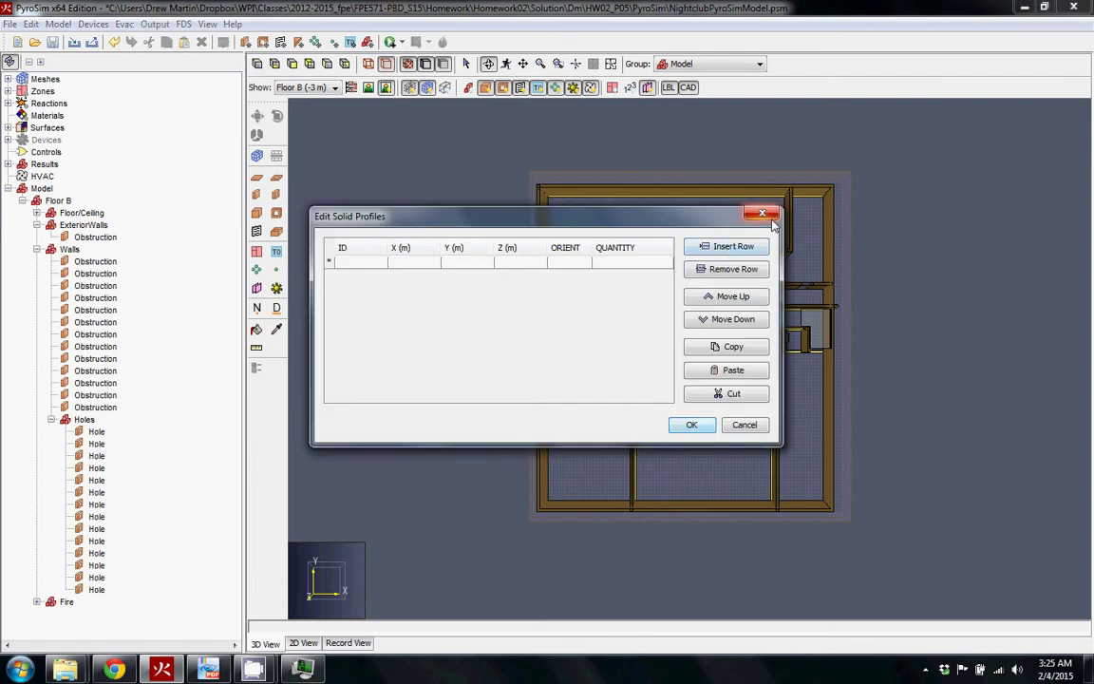
left_click(763, 214)
View the empty animated planar slices table and close it without adding a slice.
left_click(154, 24)
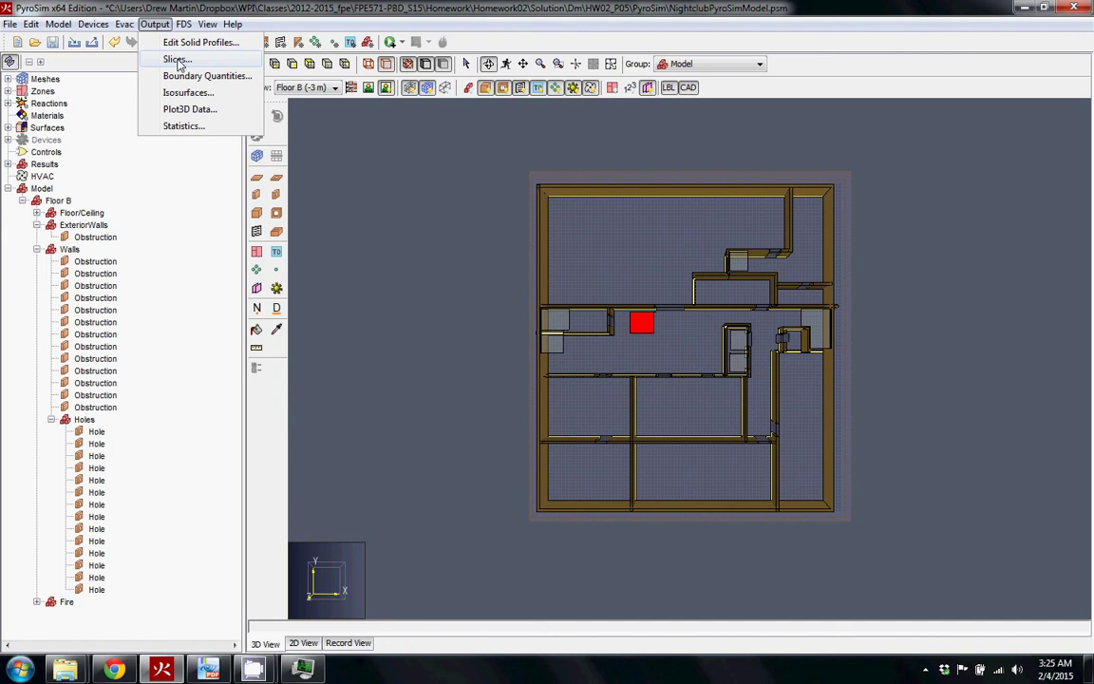
left_click(178, 60)
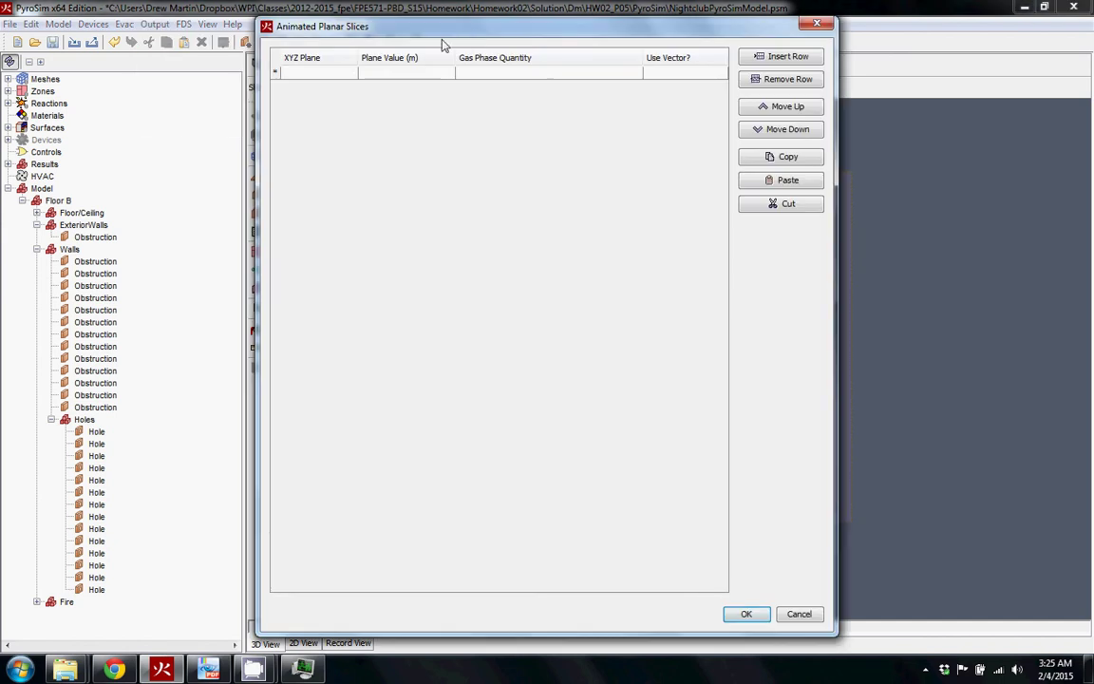
left_click(817, 23)
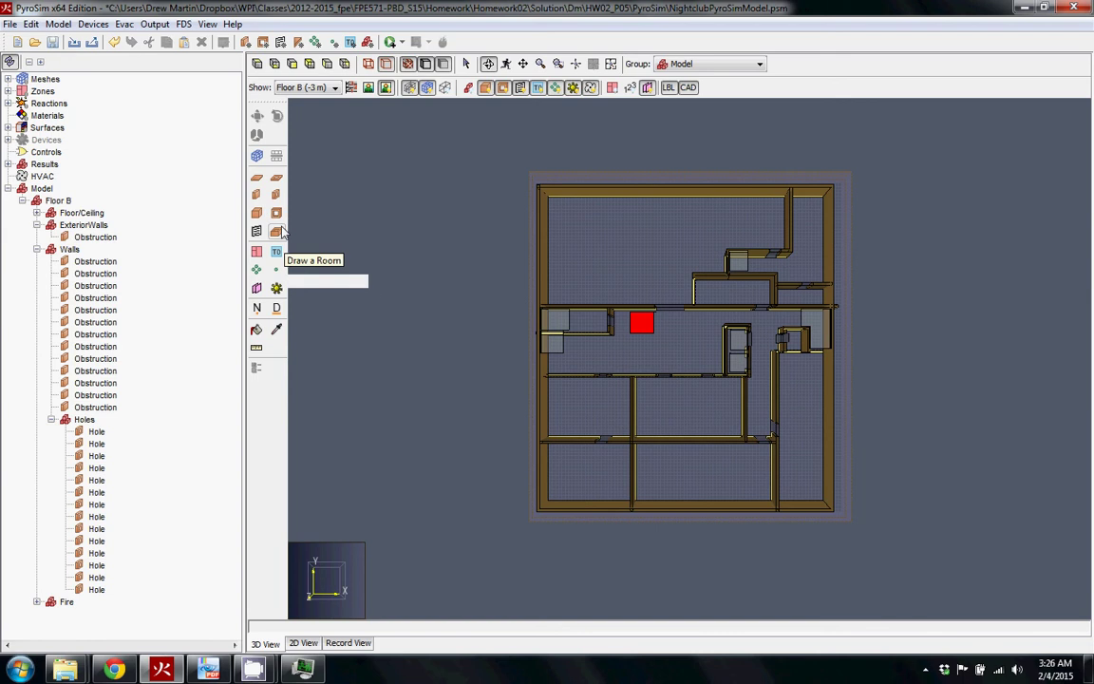
Draw four temperature slices locked to the X axis at -7.25 m, -5.0 m, 1.75 m and -13.25 m.
left_click(257, 289)
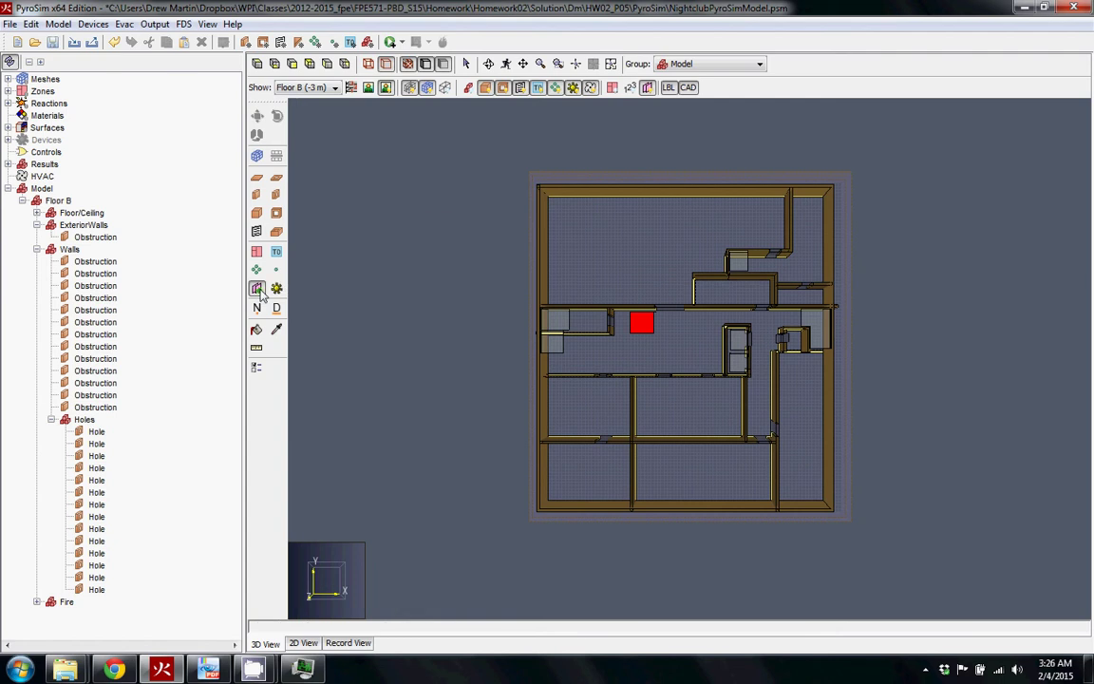
left_click(256, 289)
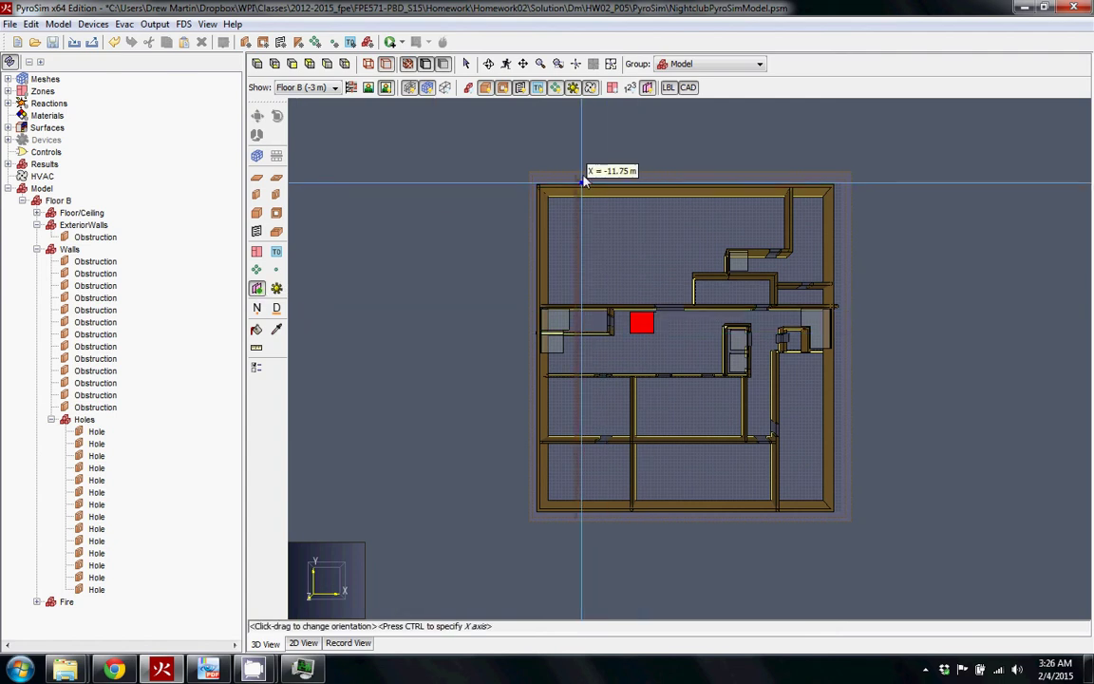
key("ctrl")
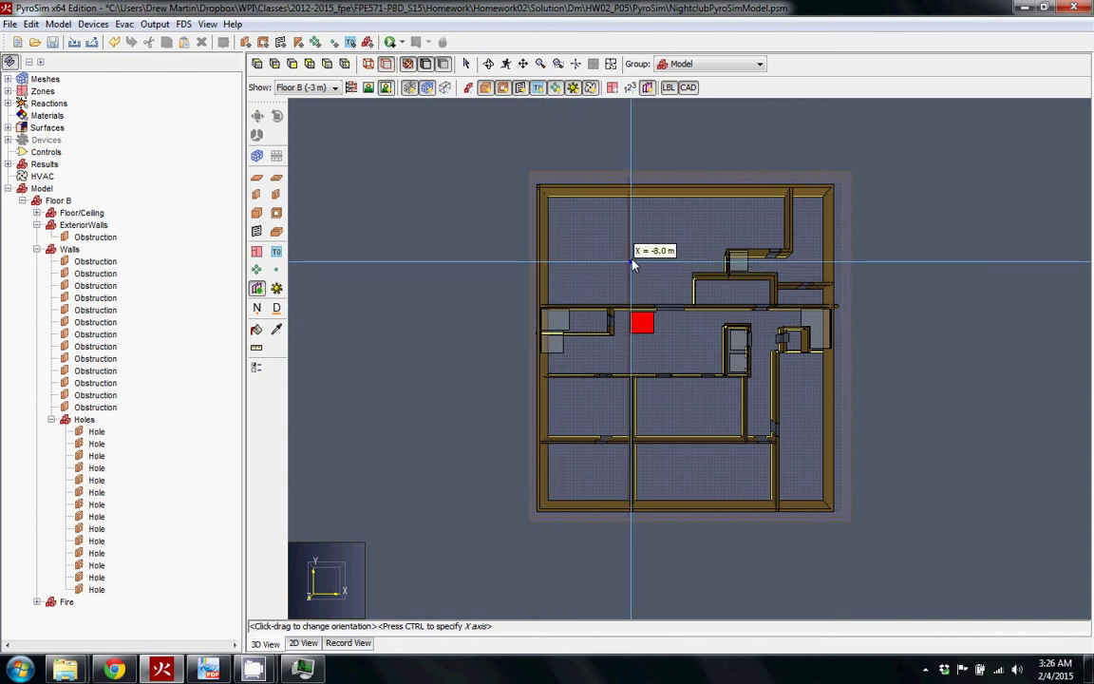
right_click(583, 243)
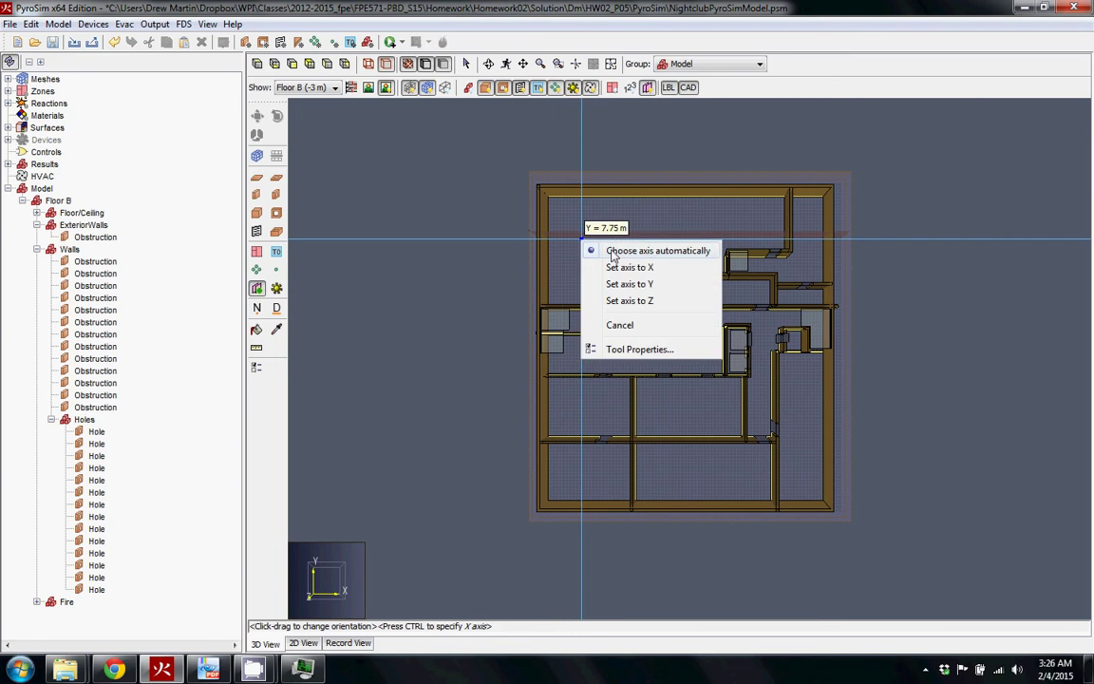
left_click(655, 272)
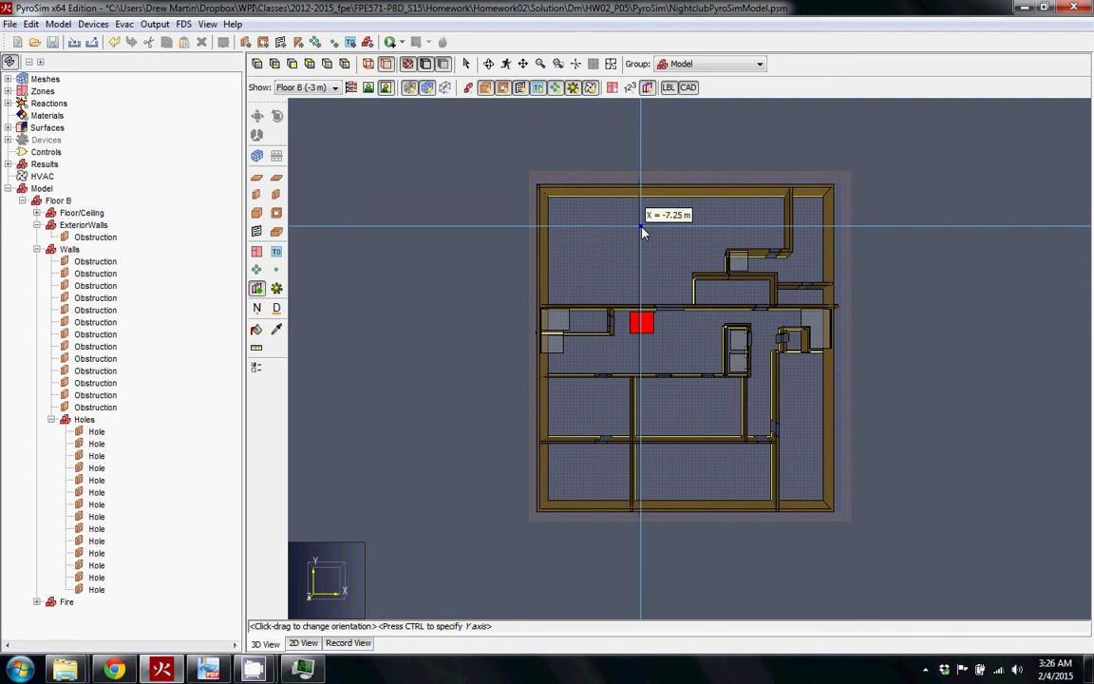
left_click(643, 234)
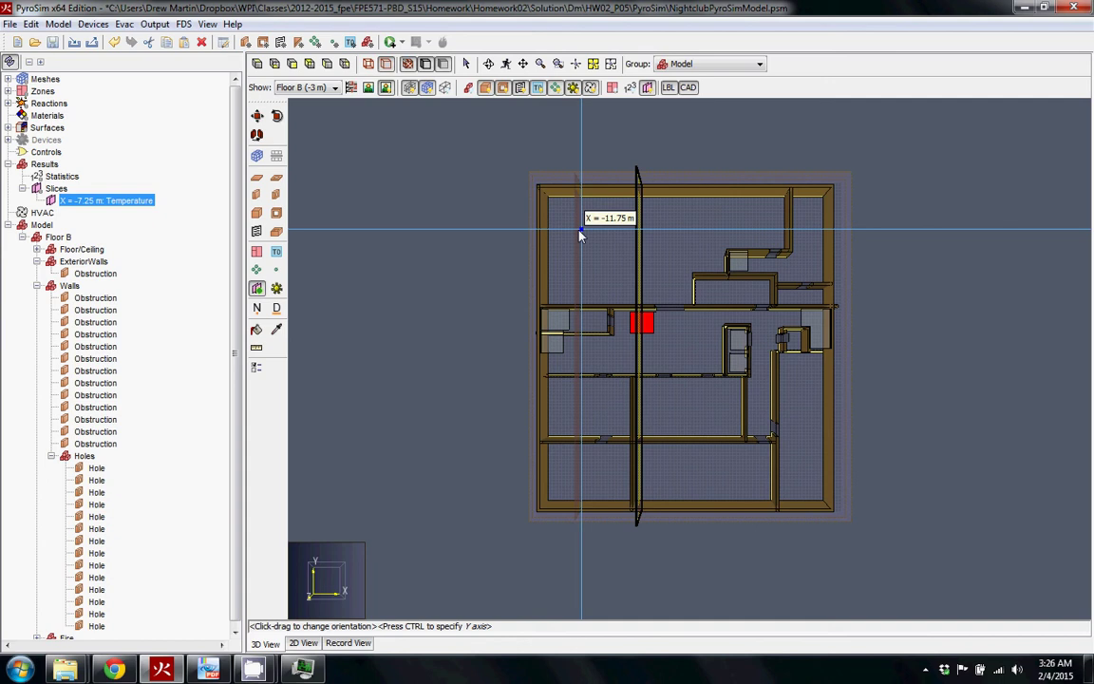
left_click(671, 223)
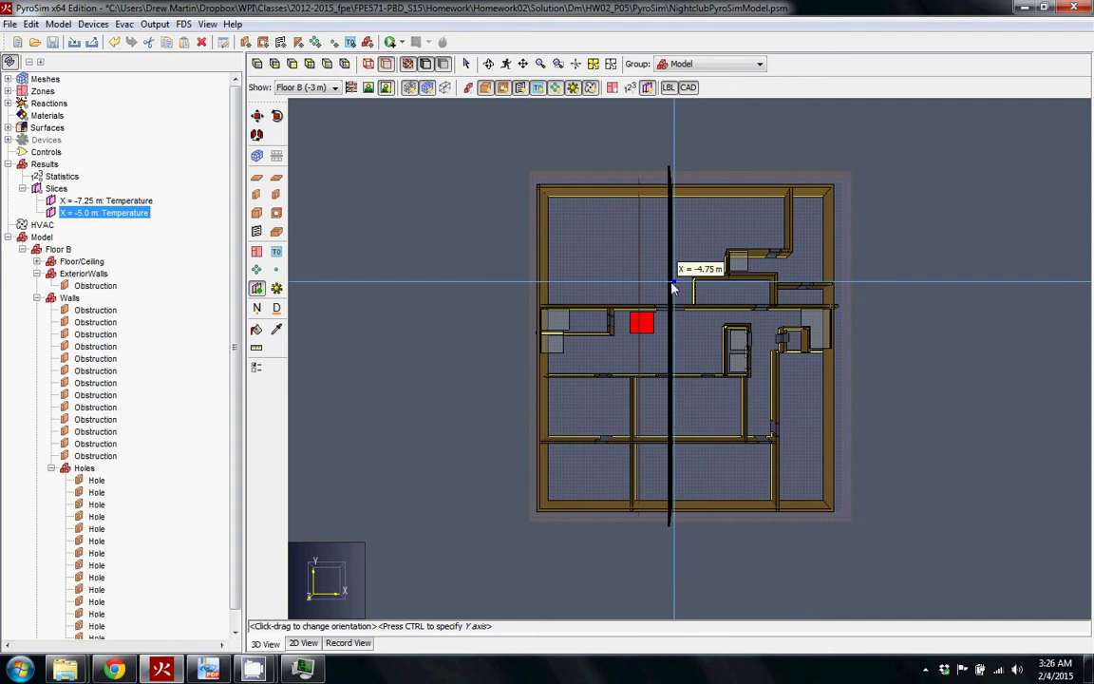
left_click(760, 214)
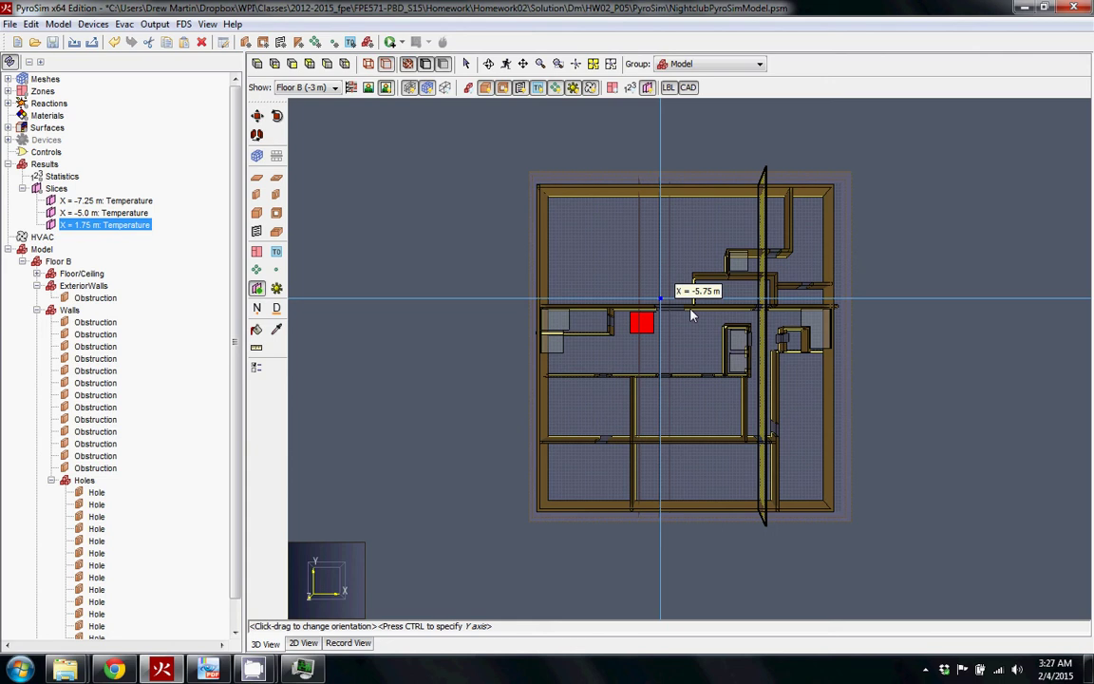
left_click(562, 263)
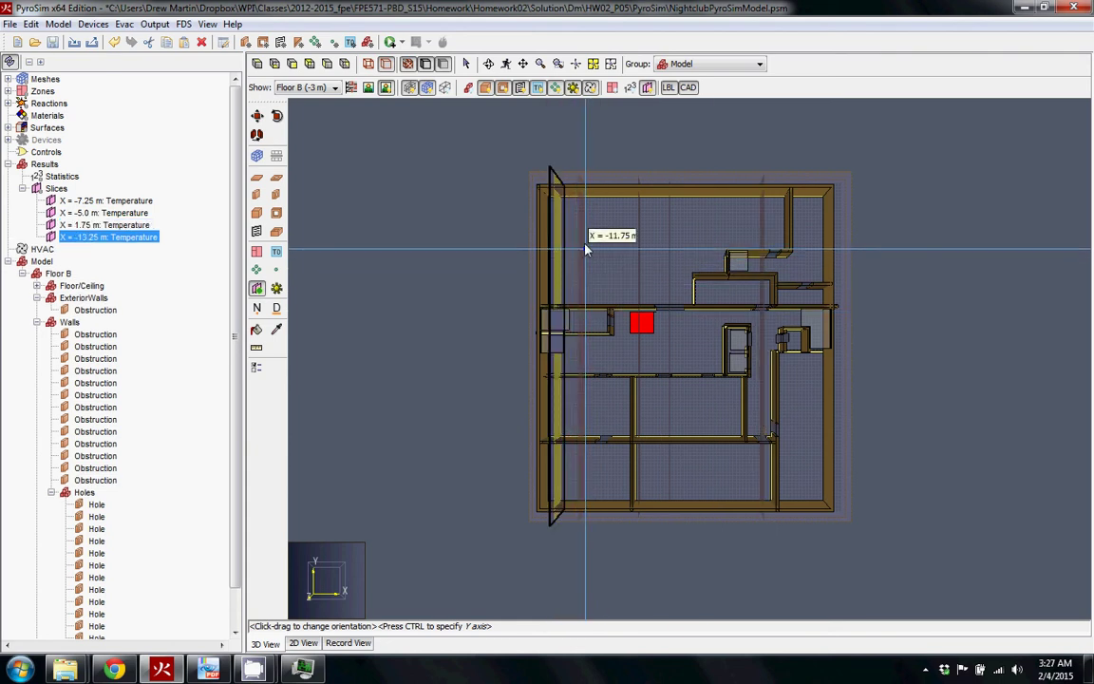
Draw three temperature slices locked to the Y axis at about 1.37 m, 7.74 m and -4.74 m.
right_click(612, 210)
left_click(660, 251)
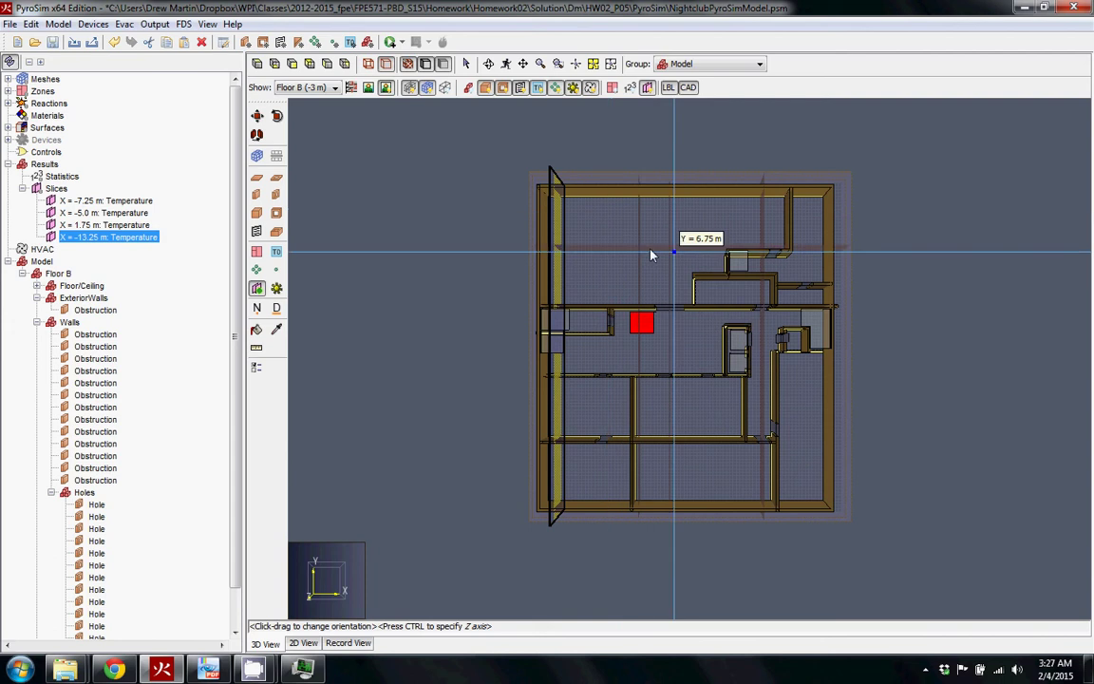
left_click(547, 325)
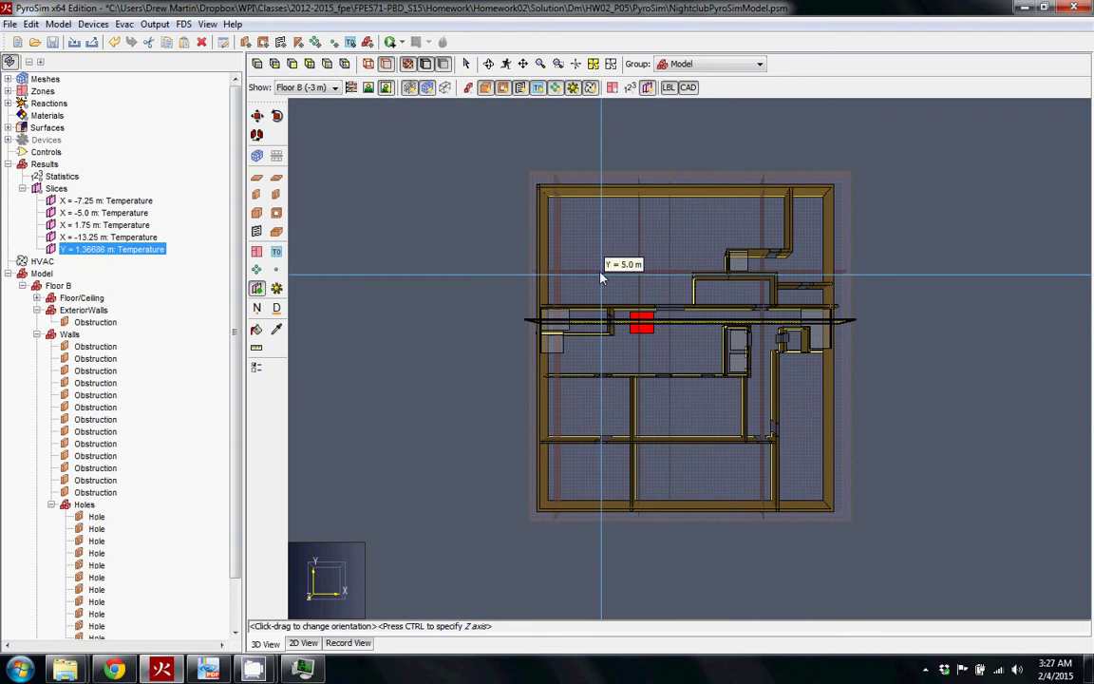
left_click(558, 231)
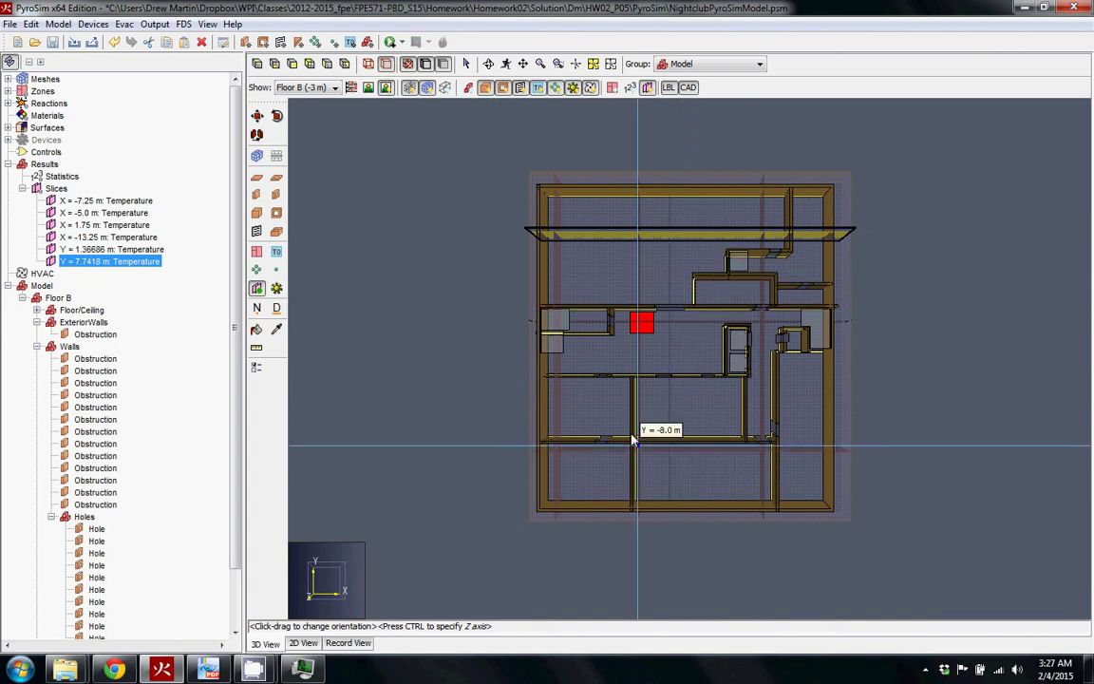
left_click(543, 408)
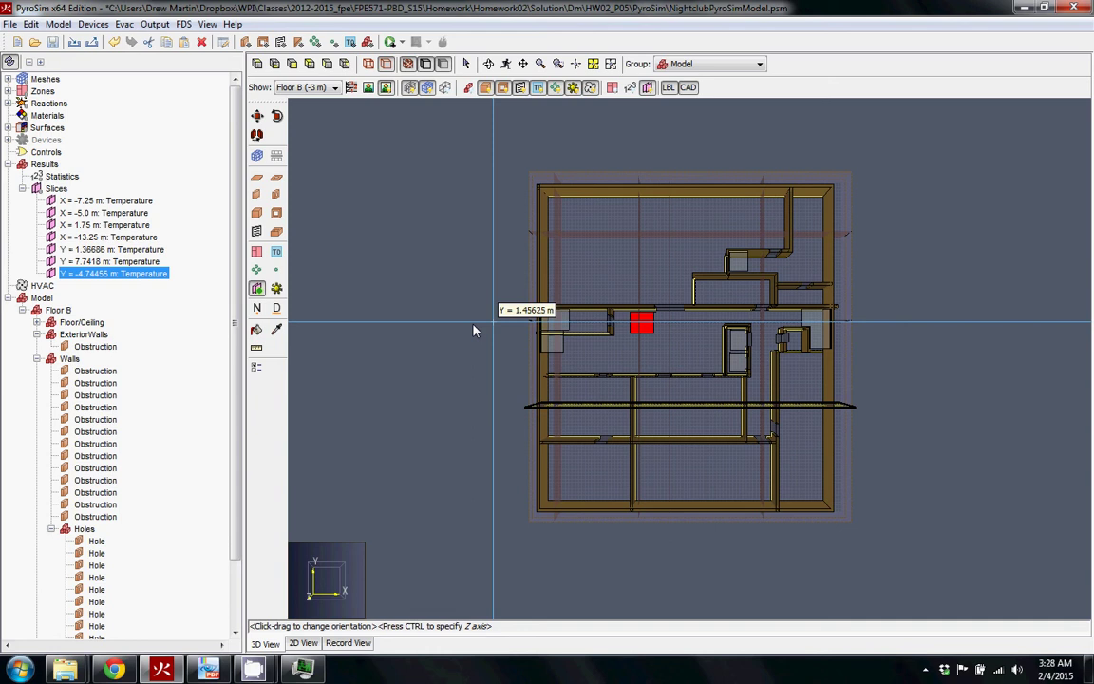
Draw two Z-axis temperature slices at about -0.96 m and -2.08 m from the front view, and return to the top view.
right_click(562, 252)
left_click(638, 314)
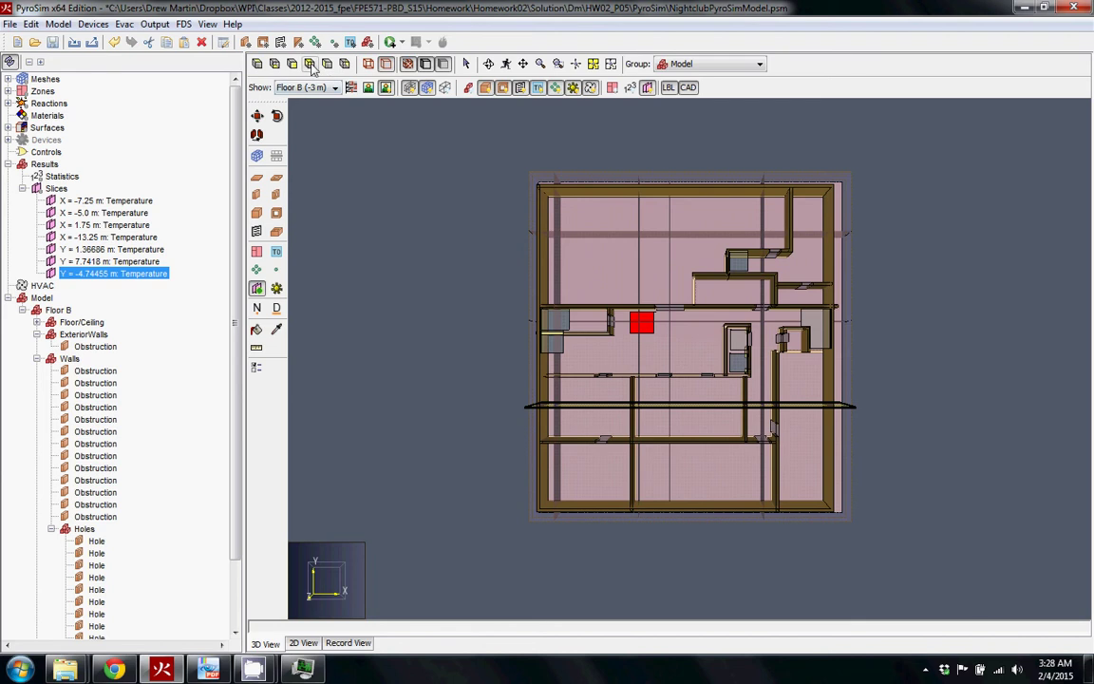
left_click(275, 63)
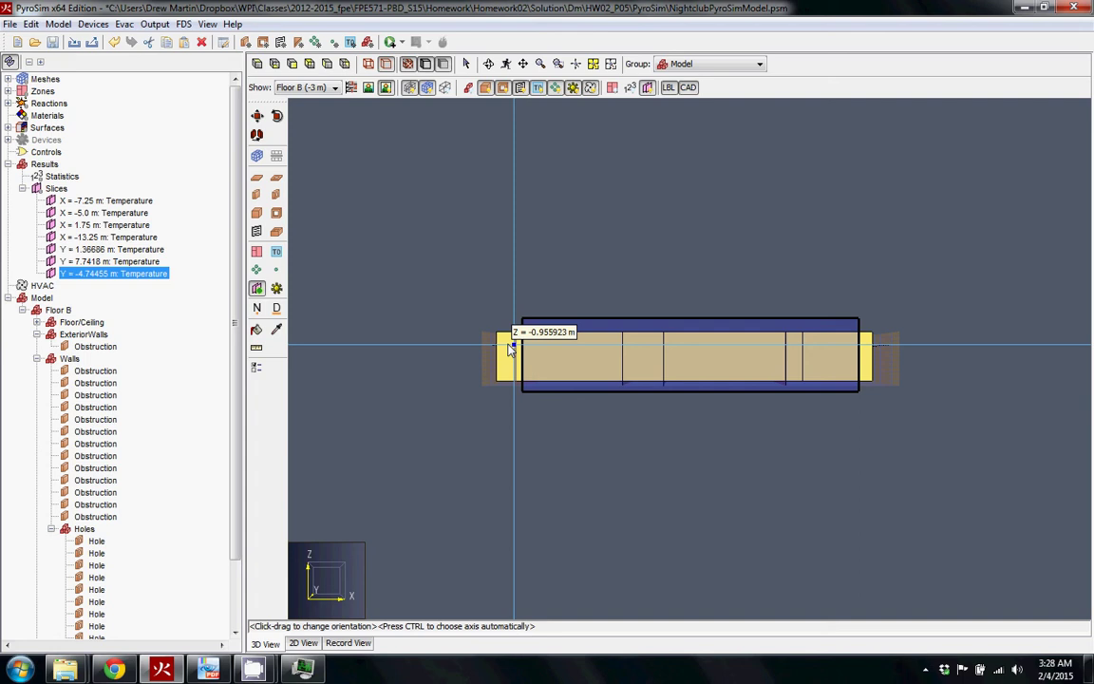
left_click(508, 345)
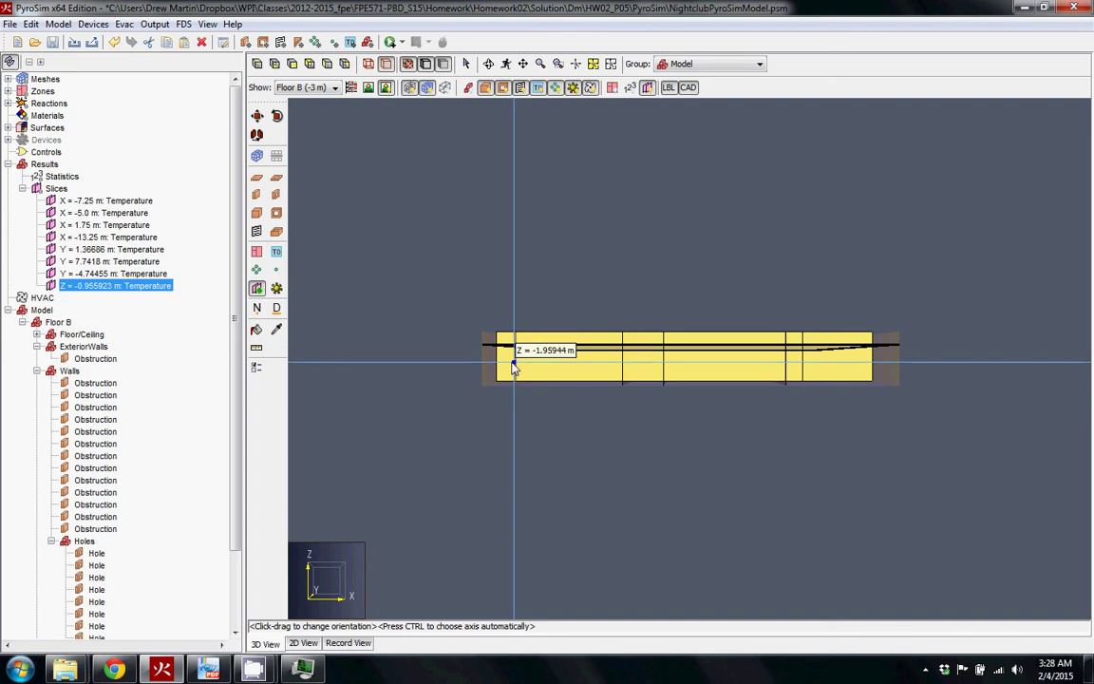
left_click(513, 370)
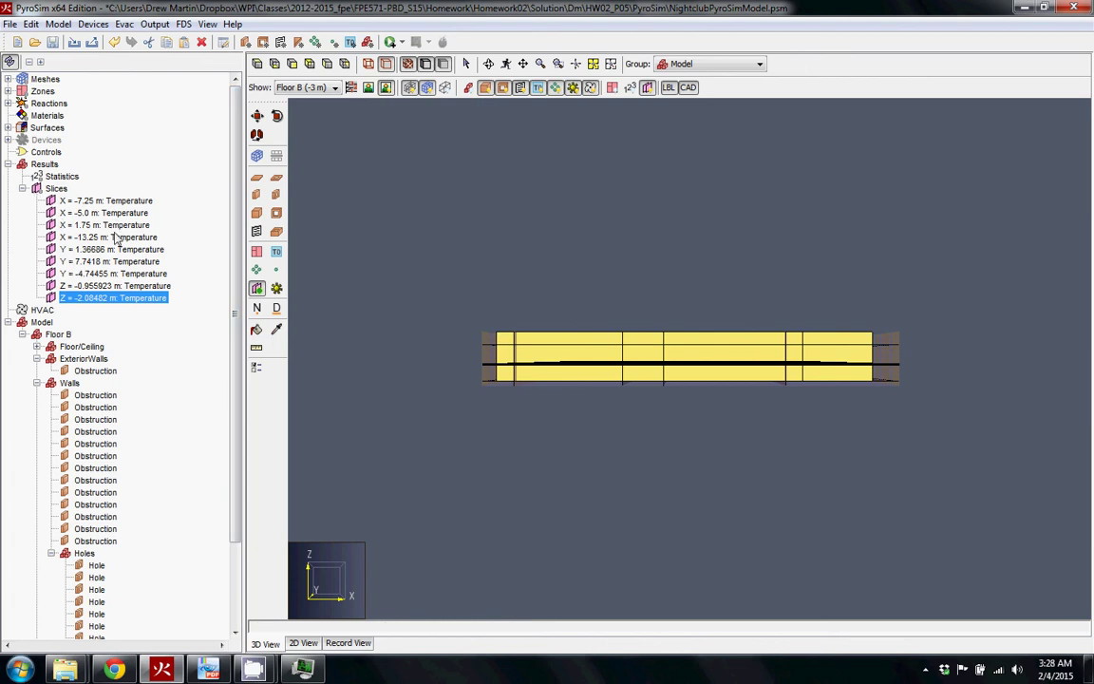
left_click(257, 63)
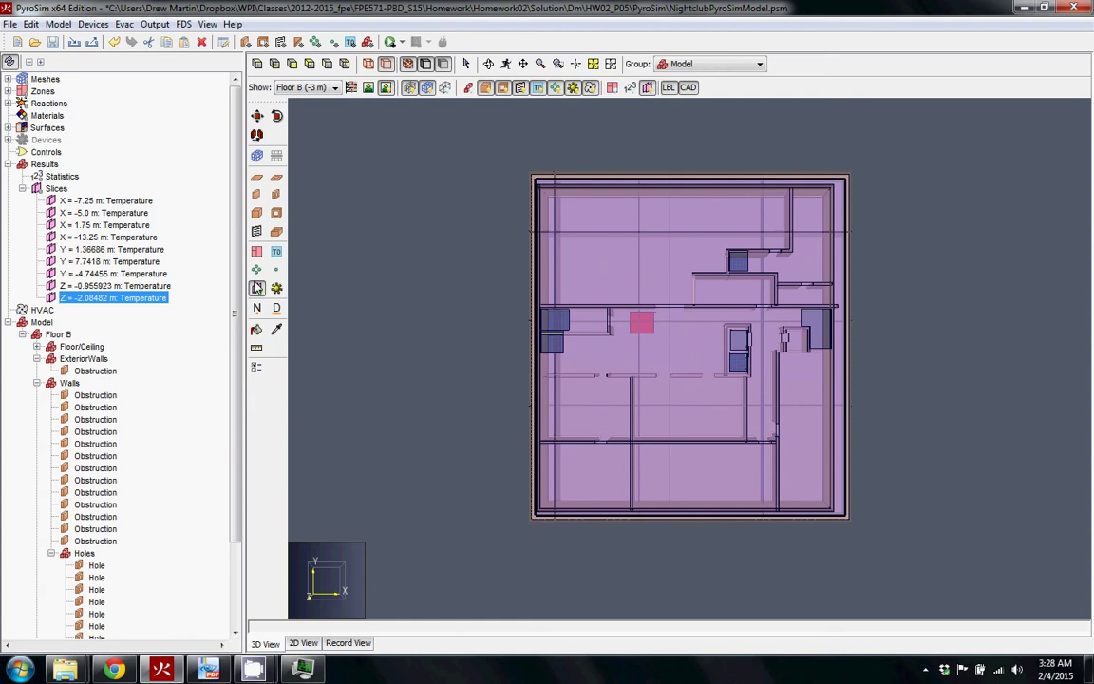
left_click(255, 290)
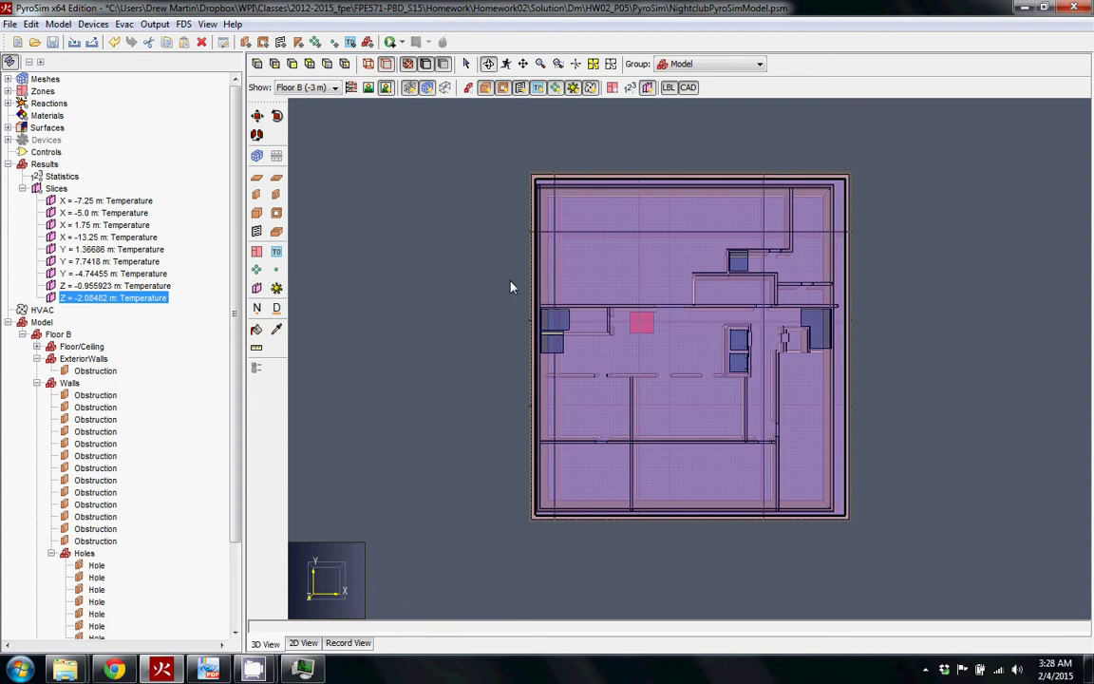
Duplicate all nine temperature slice rows in the animated planar slices table, pasting the copies from row 10 on.
left_click(112, 199)
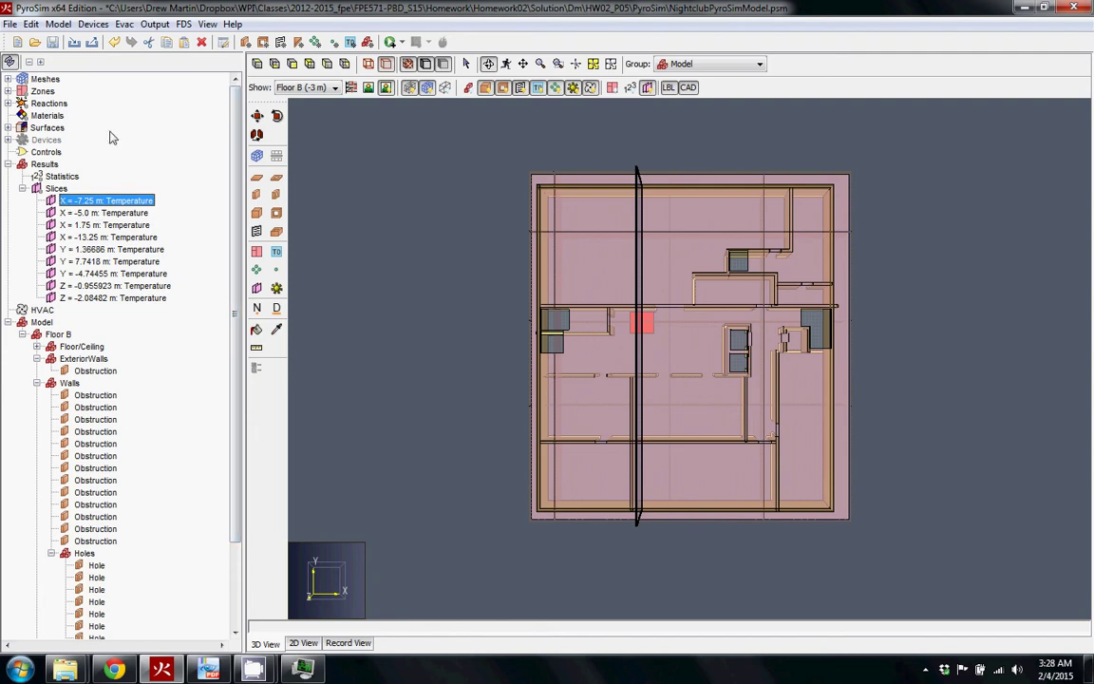
left_click(150, 26)
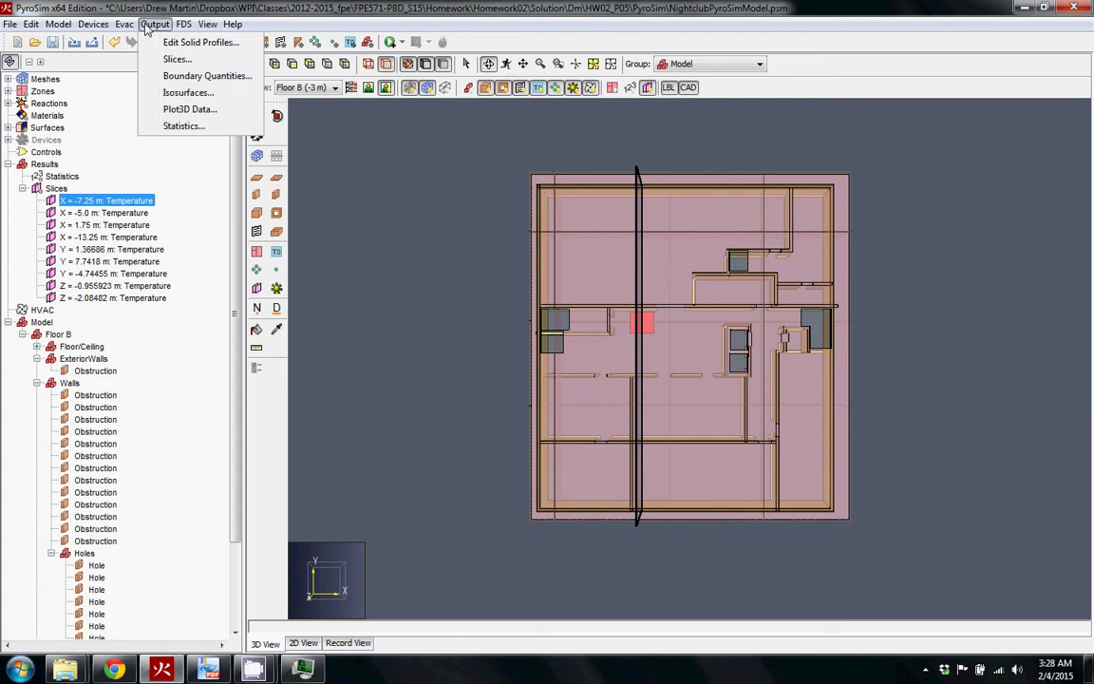
left_click(173, 60)
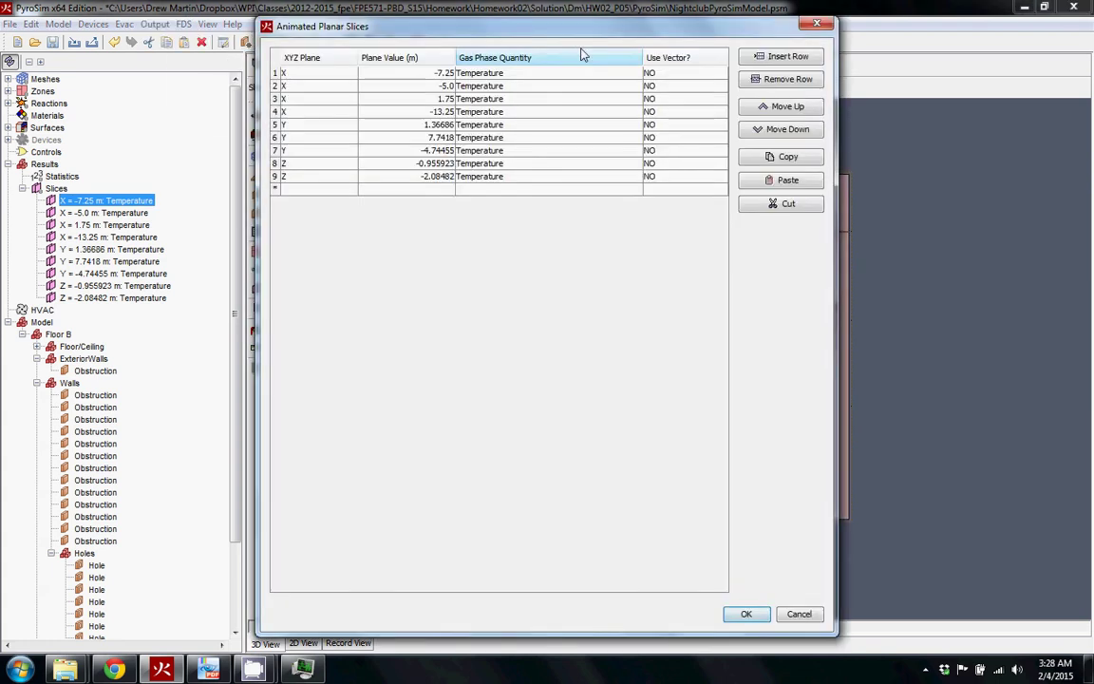
left_click_drag(480, 29, 583, 53)
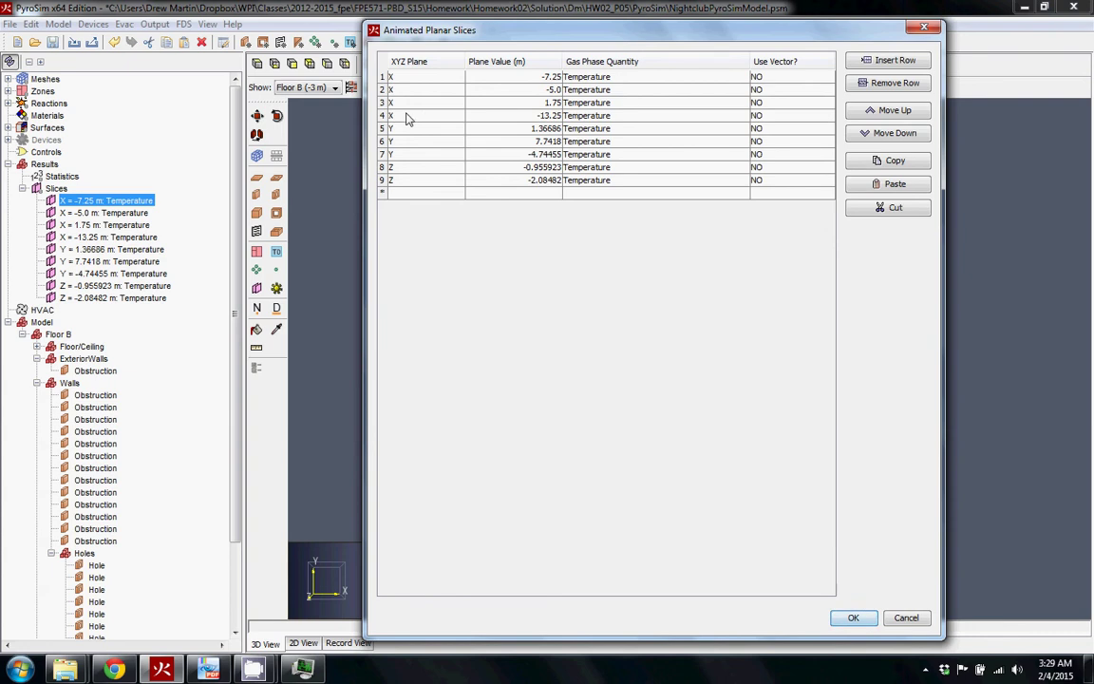
left_click(381, 80)
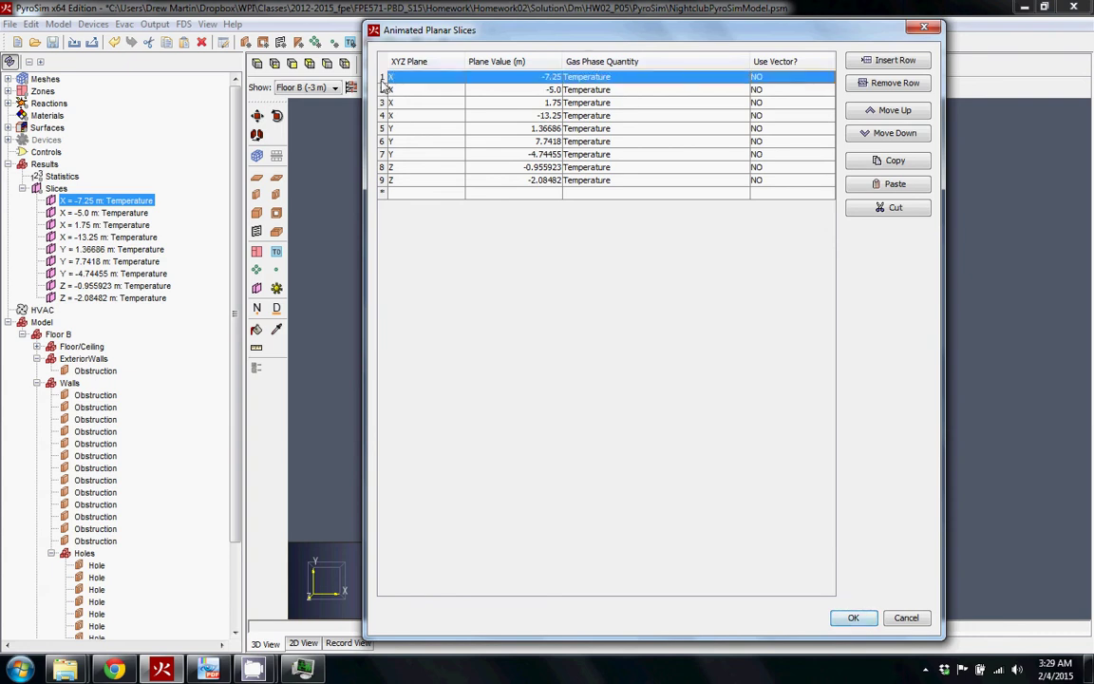
left_click_drag(385, 85, 387, 193)
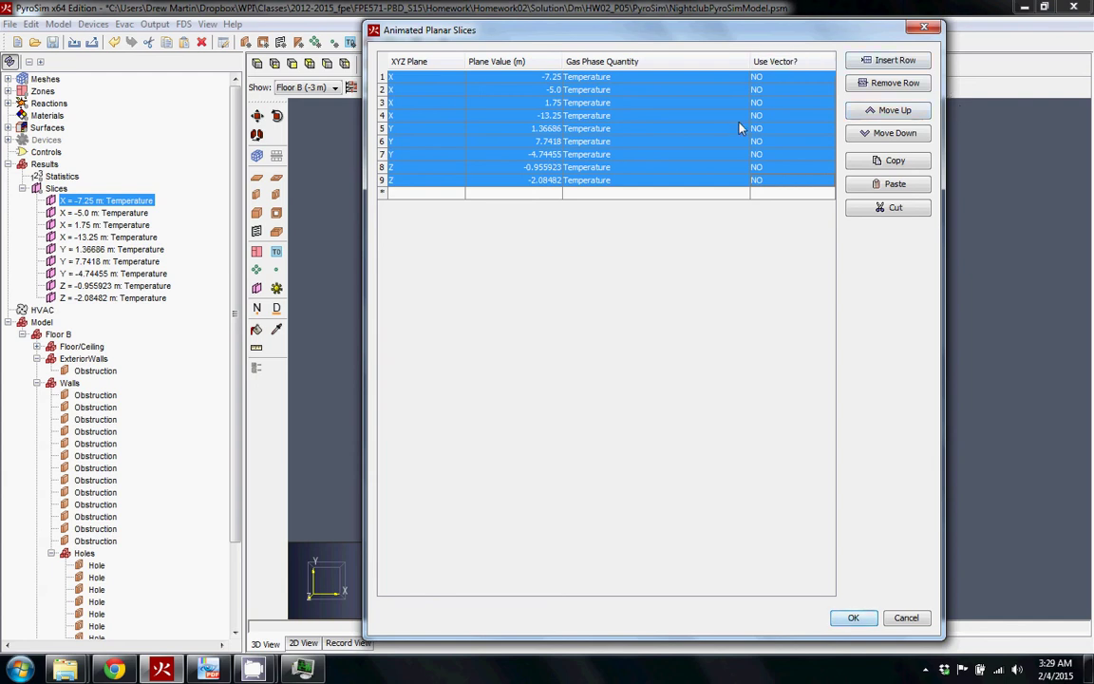
left_click(897, 160)
left_click(382, 193)
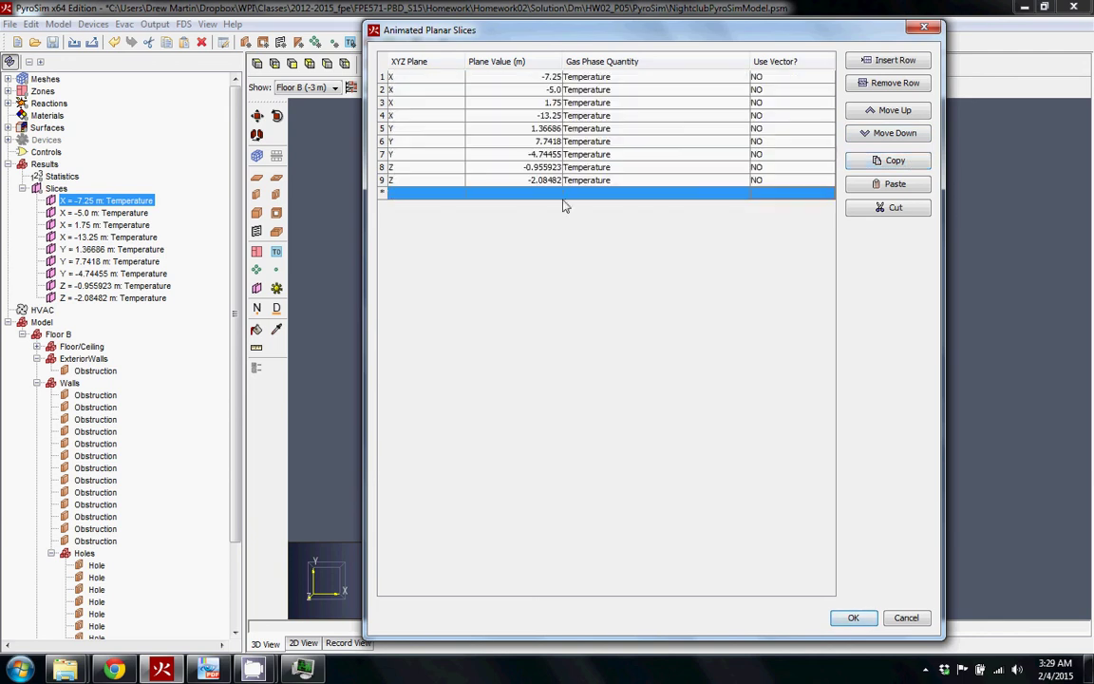
left_click(897, 184)
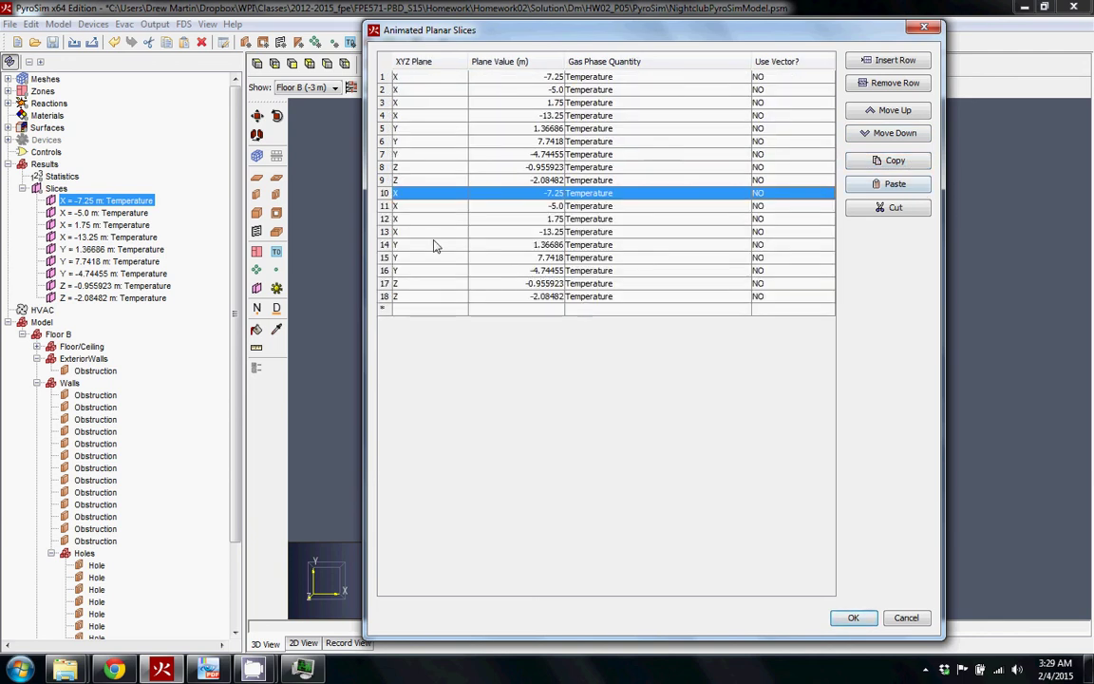
Set the gas phase quantity of the copied X slices at -7.25 m and -5.0 m in rows 10 and 11 to Velocity.
left_click(702, 193)
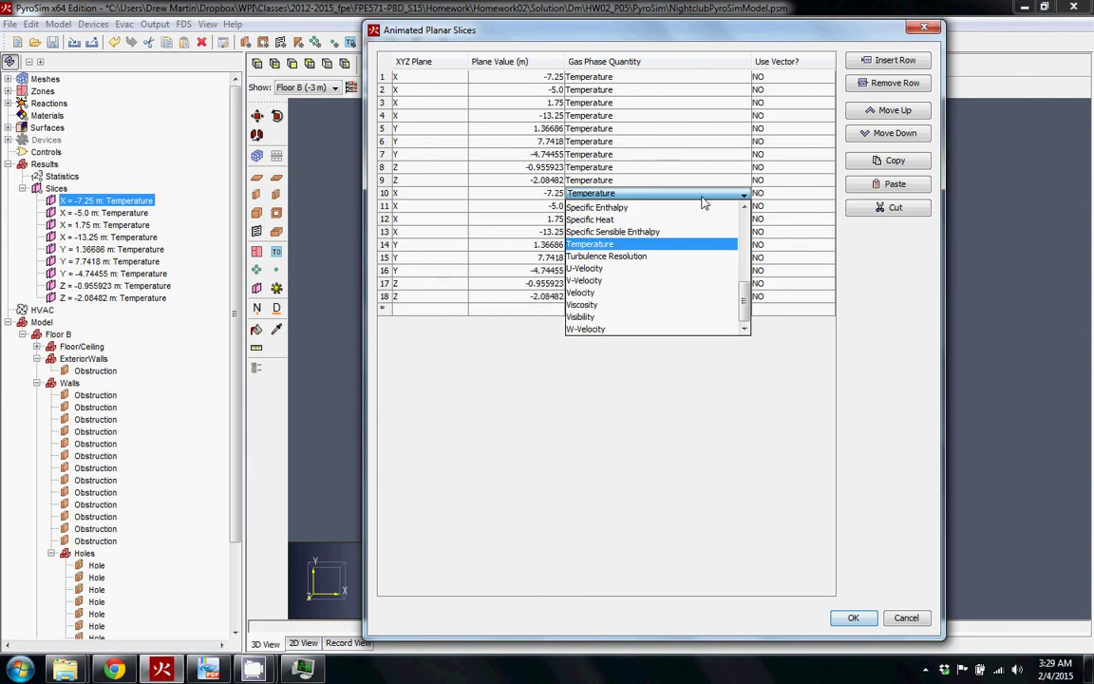
left_click(582, 292)
left_click(617, 207)
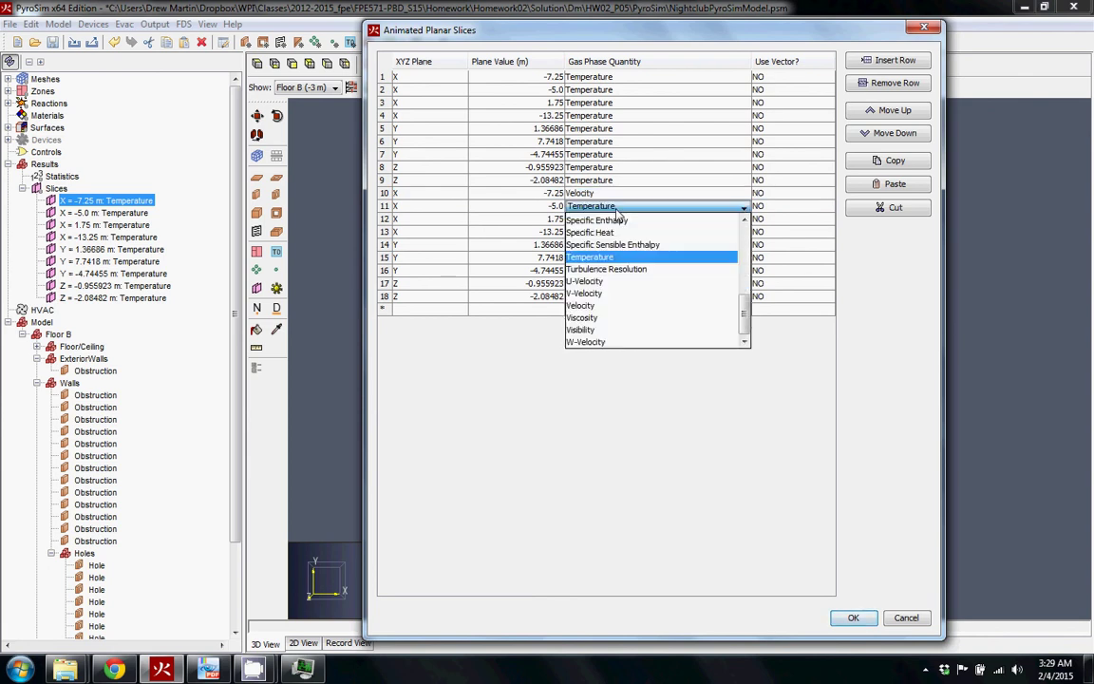
left_click(583, 305)
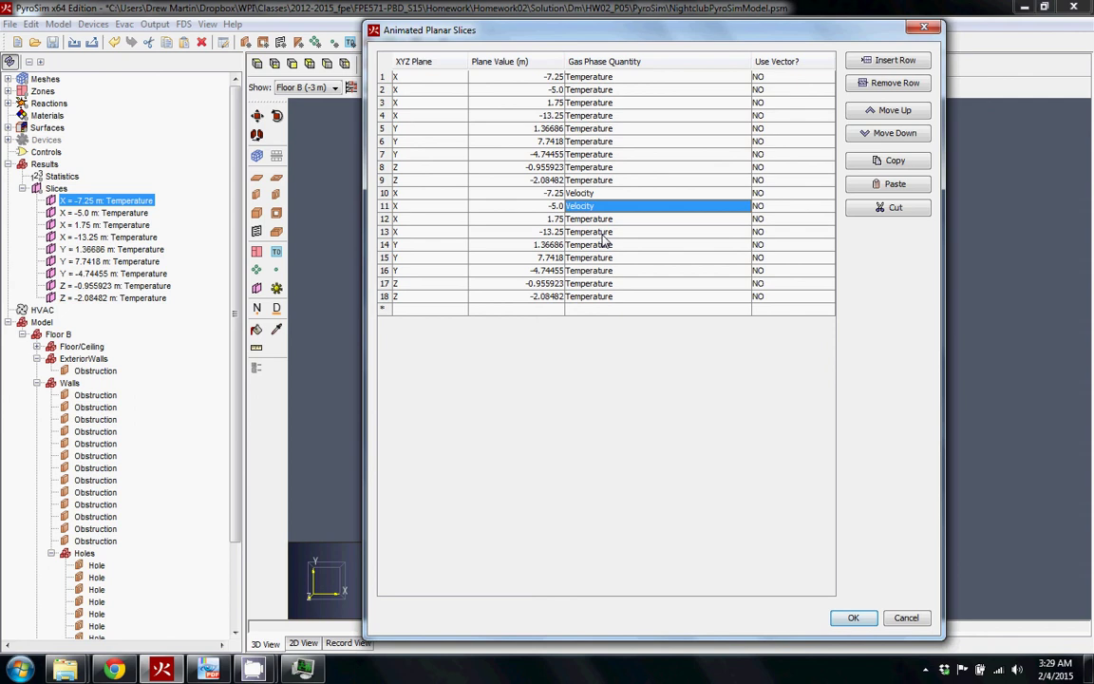
left_click(603, 195)
left_click(603, 197)
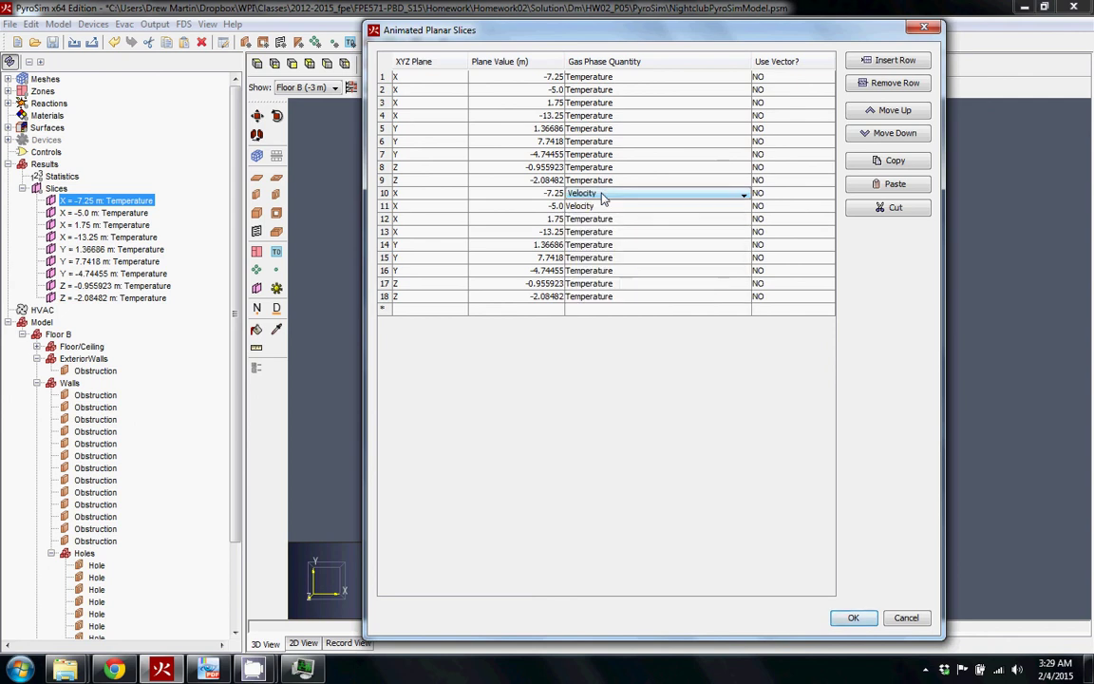
left_click(601, 195)
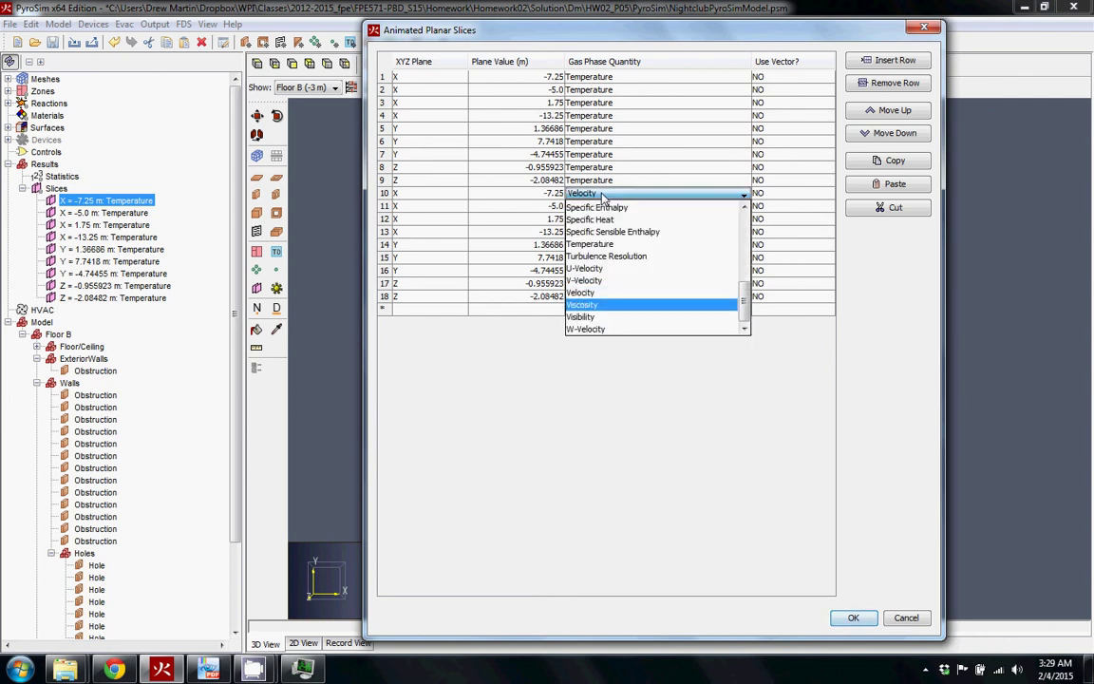
left_click(601, 195)
Set the gas phase quantity of the copied X slices at 1.75 m and -13.25 m in rows 12 and 13 to Velocity.
left_click(596, 221)
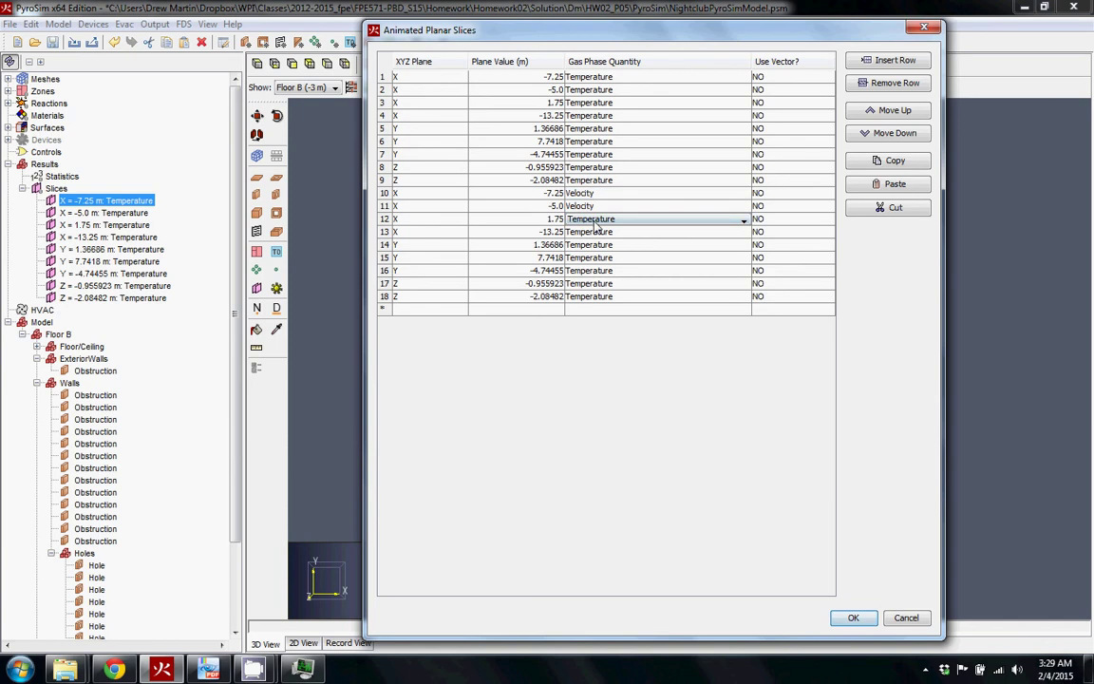
left_click(594, 227)
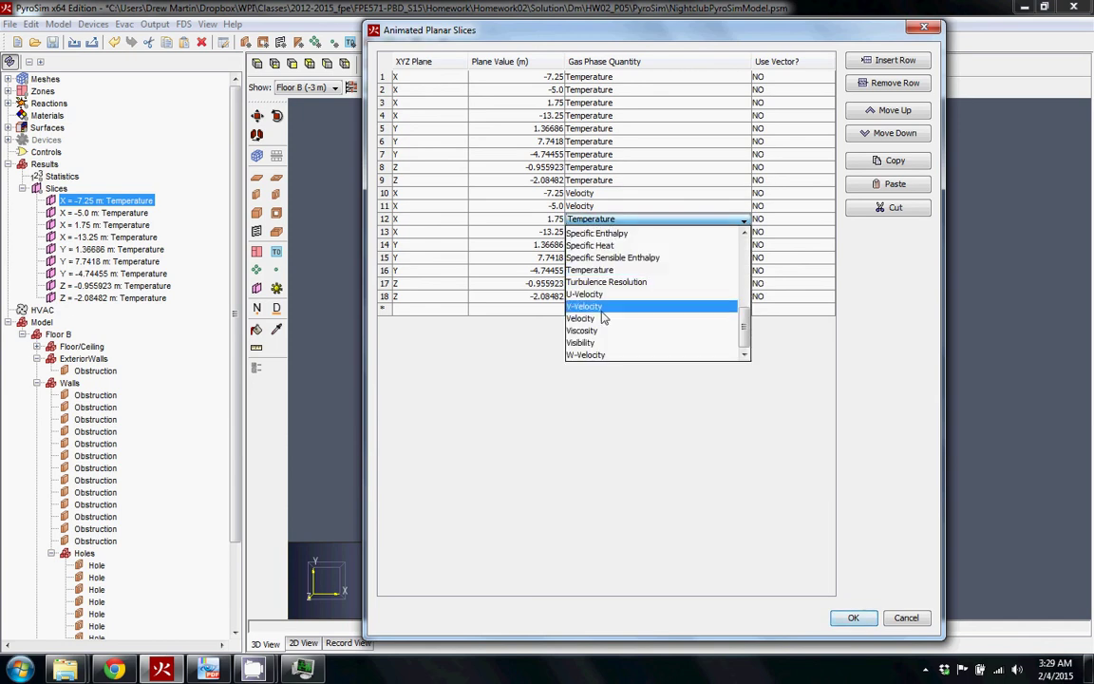
left_click(566, 310)
left_click(595, 233)
left_click(598, 233)
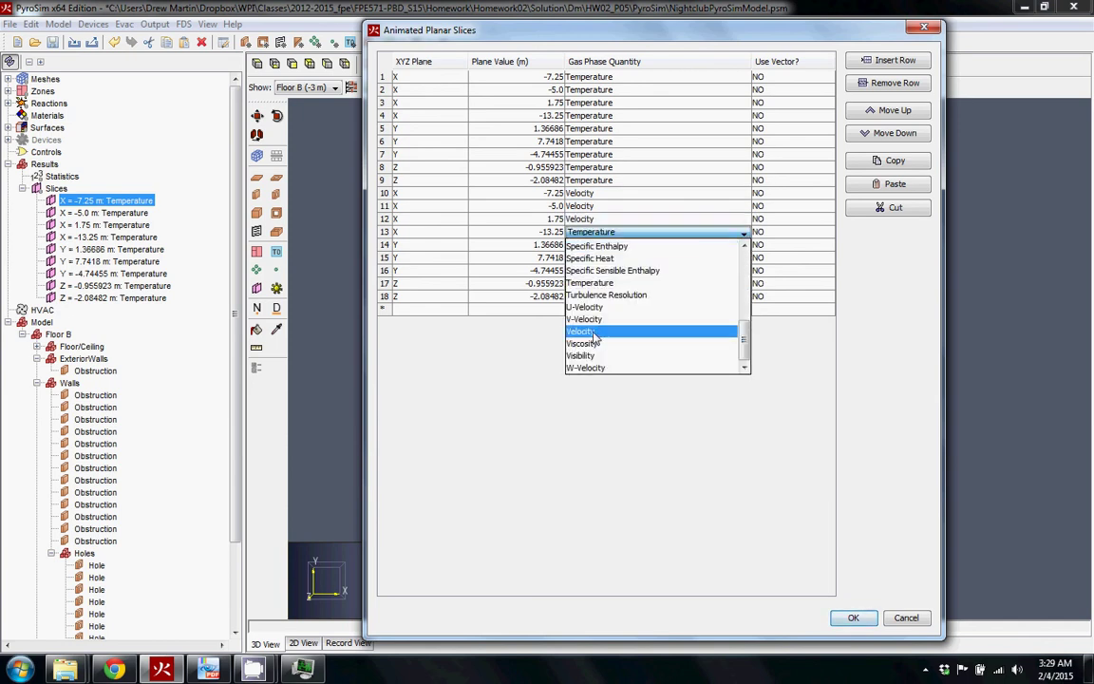
left_click(537, 304)
Set the gas phase quantity of the three copied Y slices in rows 14 to 16 to Velocity.
left_click(681, 245)
left_click(743, 245)
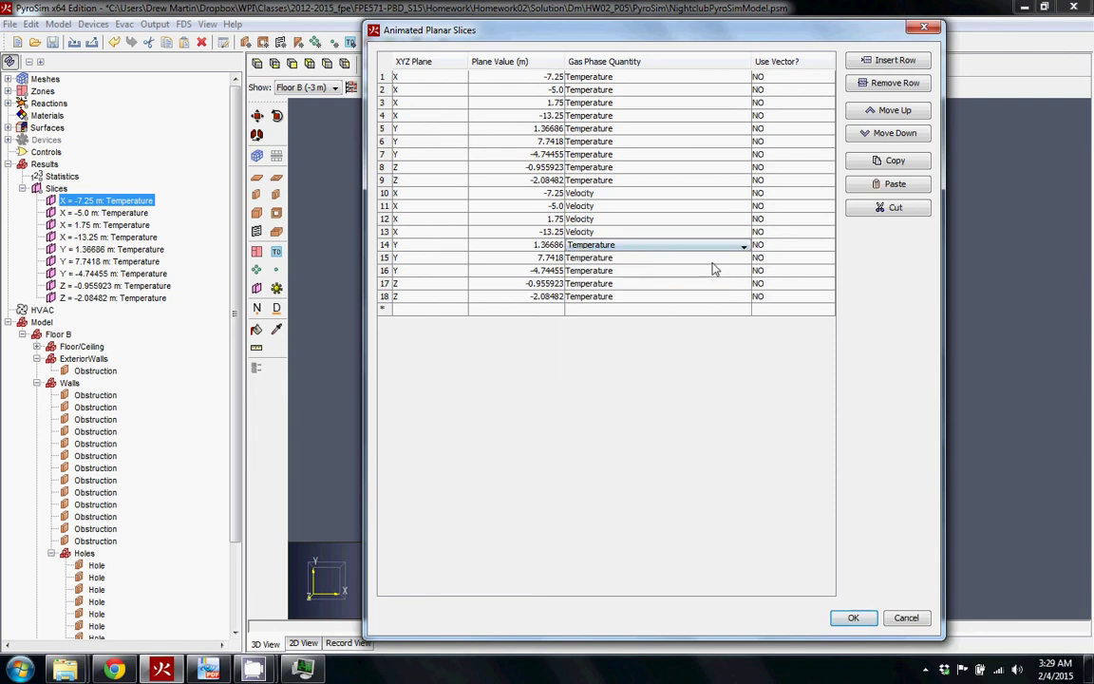
left_click(626, 246)
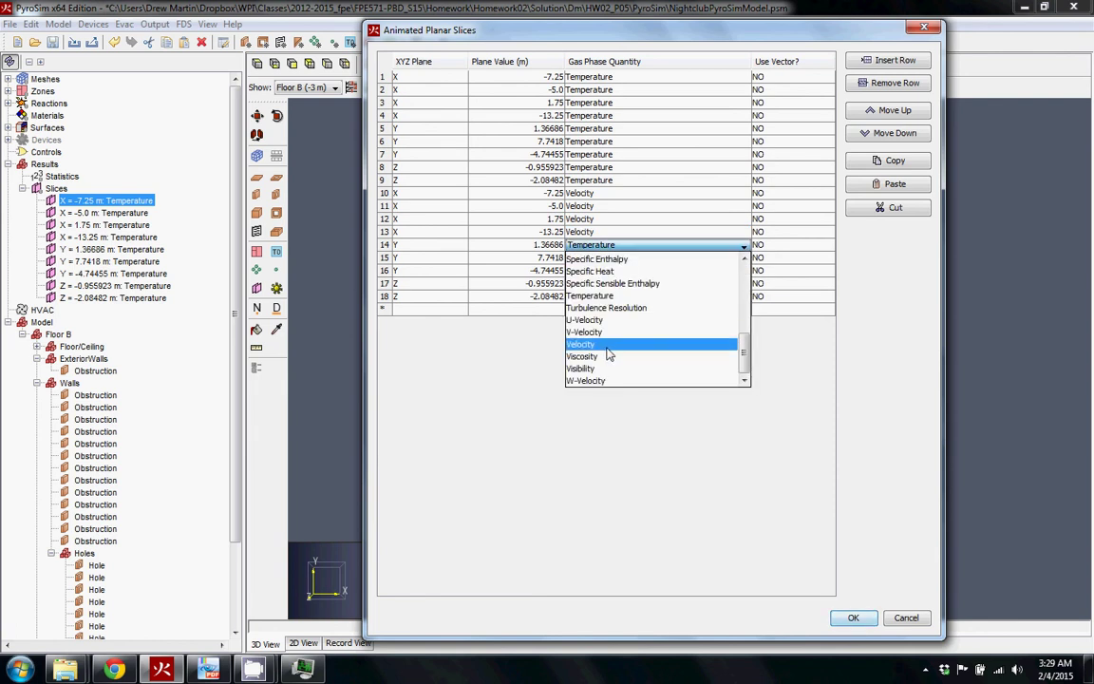
left_click(607, 347)
left_click(599, 257)
left_click(599, 257)
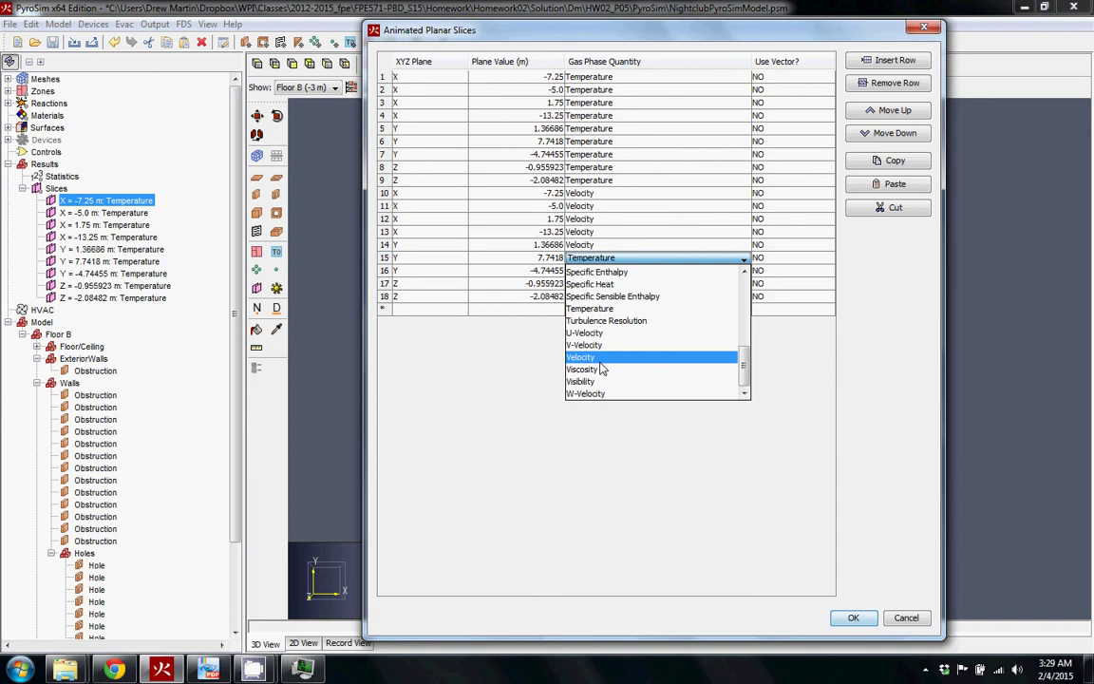
left_click(600, 361)
left_click(598, 271)
left_click(598, 271)
left_click(600, 369)
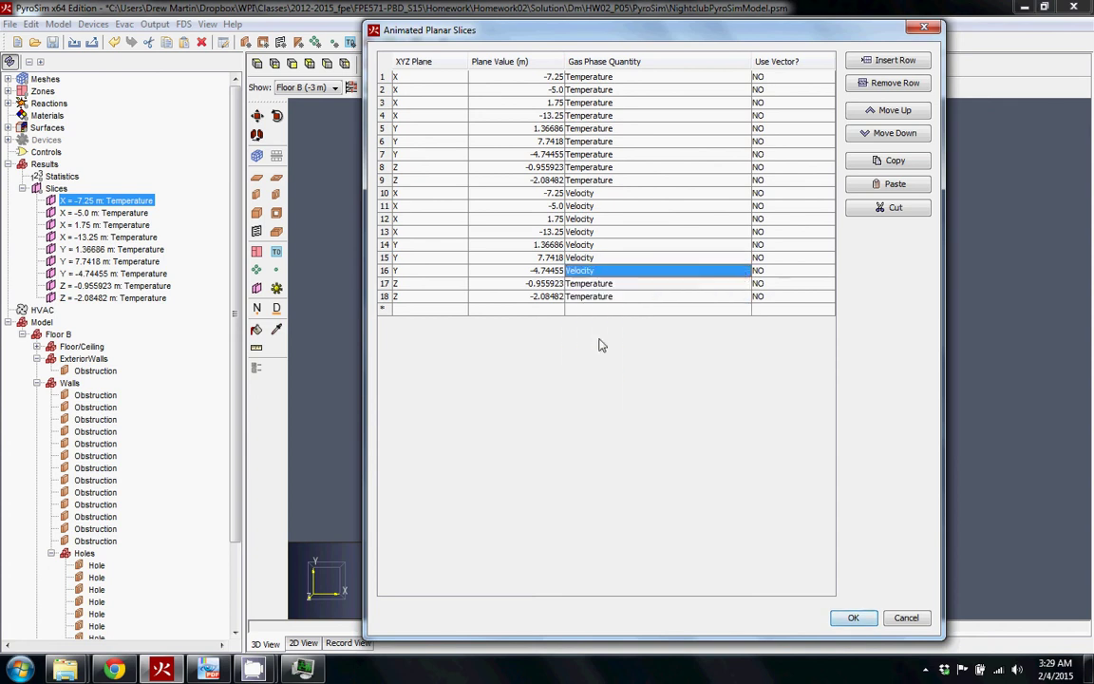
Set the gas phase quantity of the copied Z slices to Viscosity in row 17 and Velocity in row 18.
left_click(599, 283)
left_click(598, 283)
left_click(608, 393)
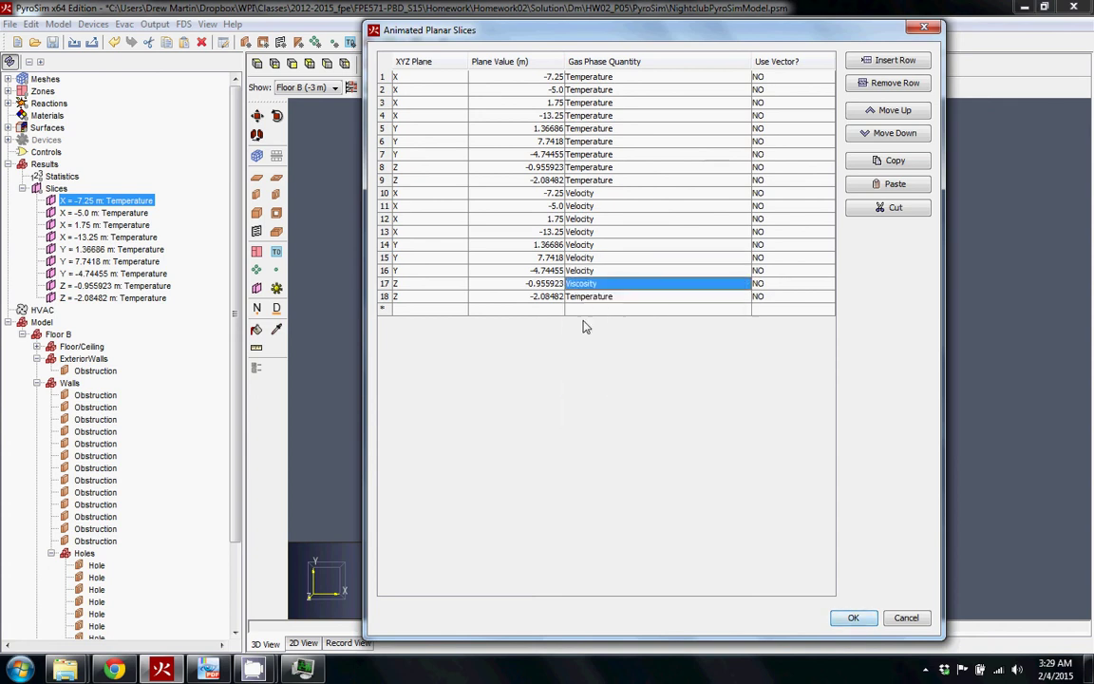
left_click(598, 297)
left_click(596, 298)
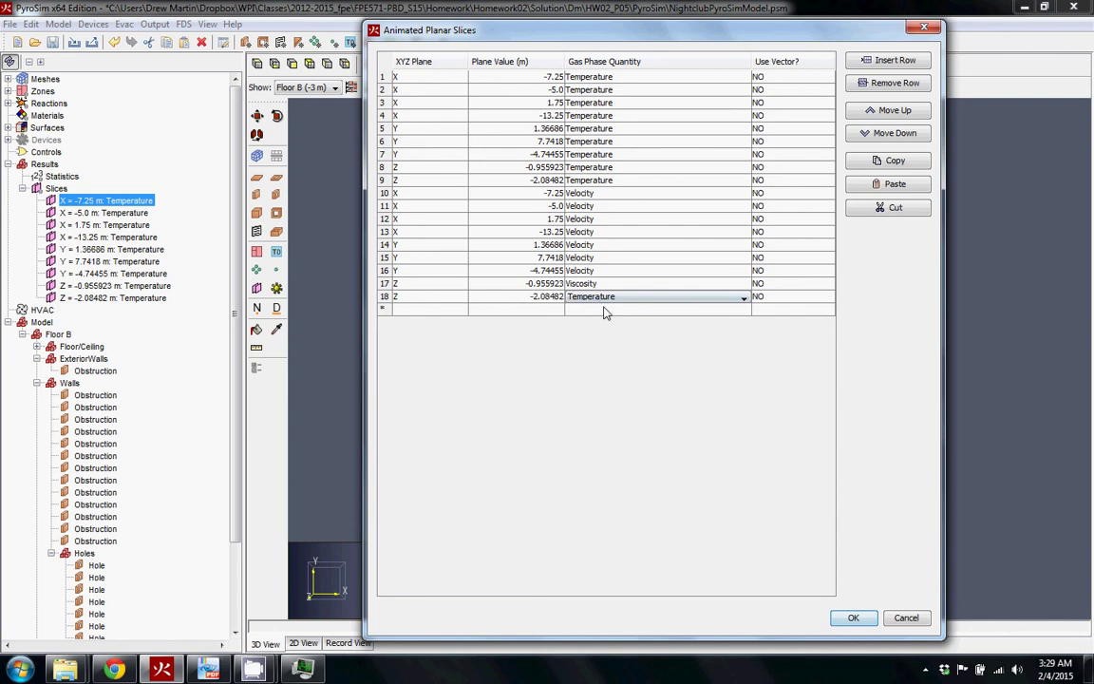
left_click(600, 299)
left_click(621, 395)
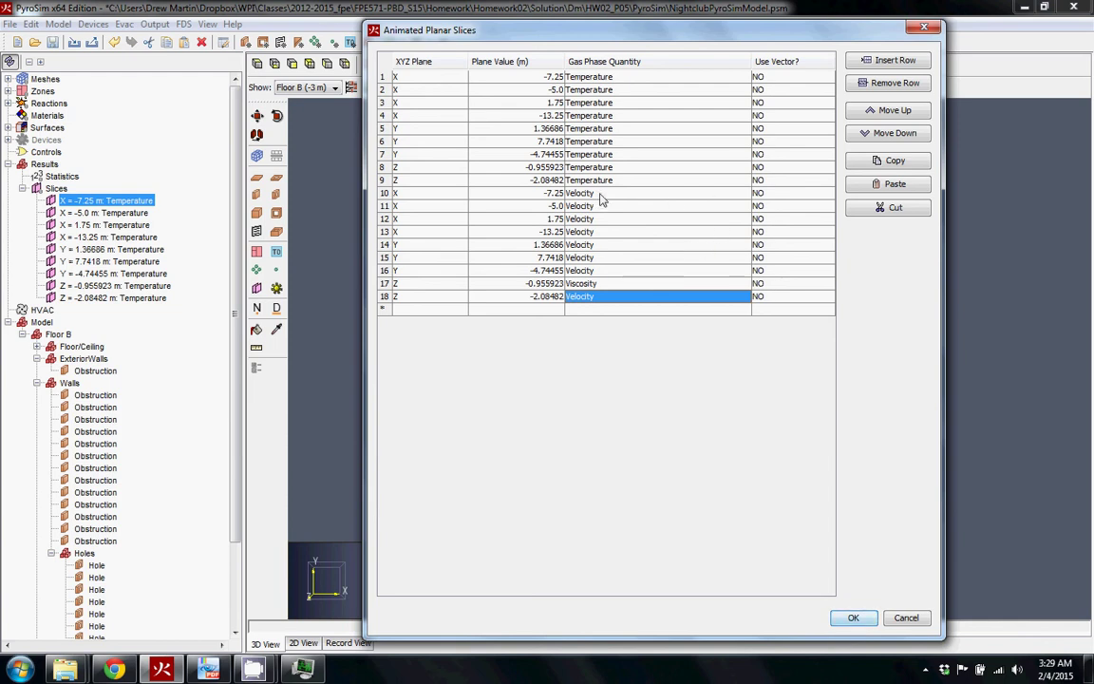
Set the vector option to YES for the four X velocity slices in rows 10 to 13.
left_click(762, 193)
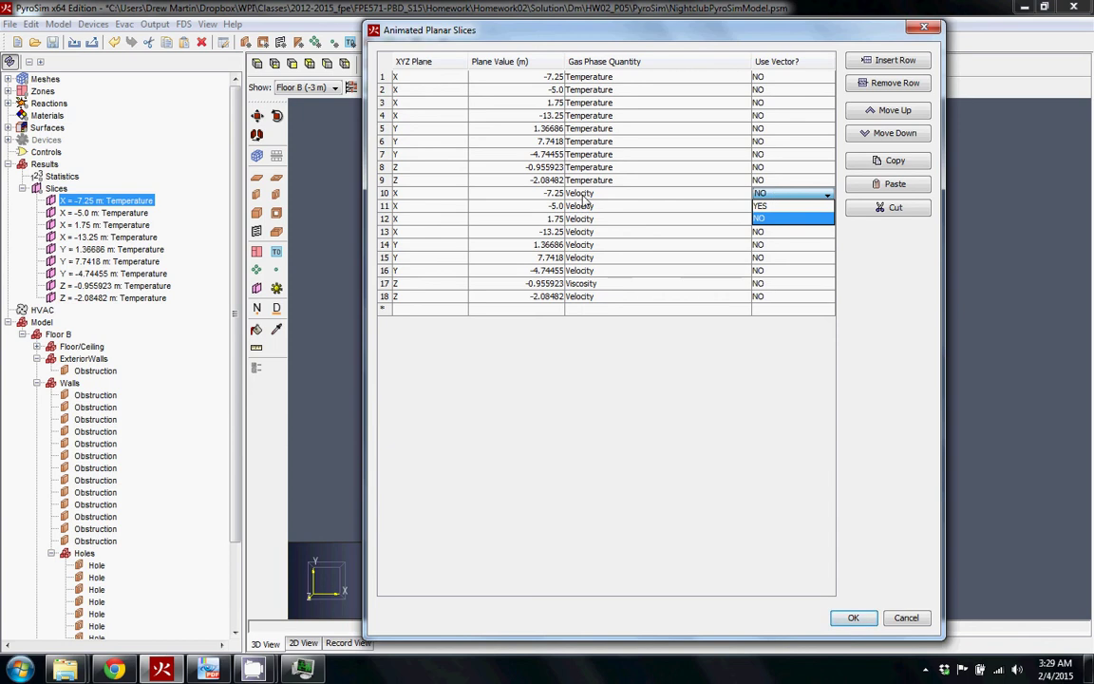
left_click(768, 207)
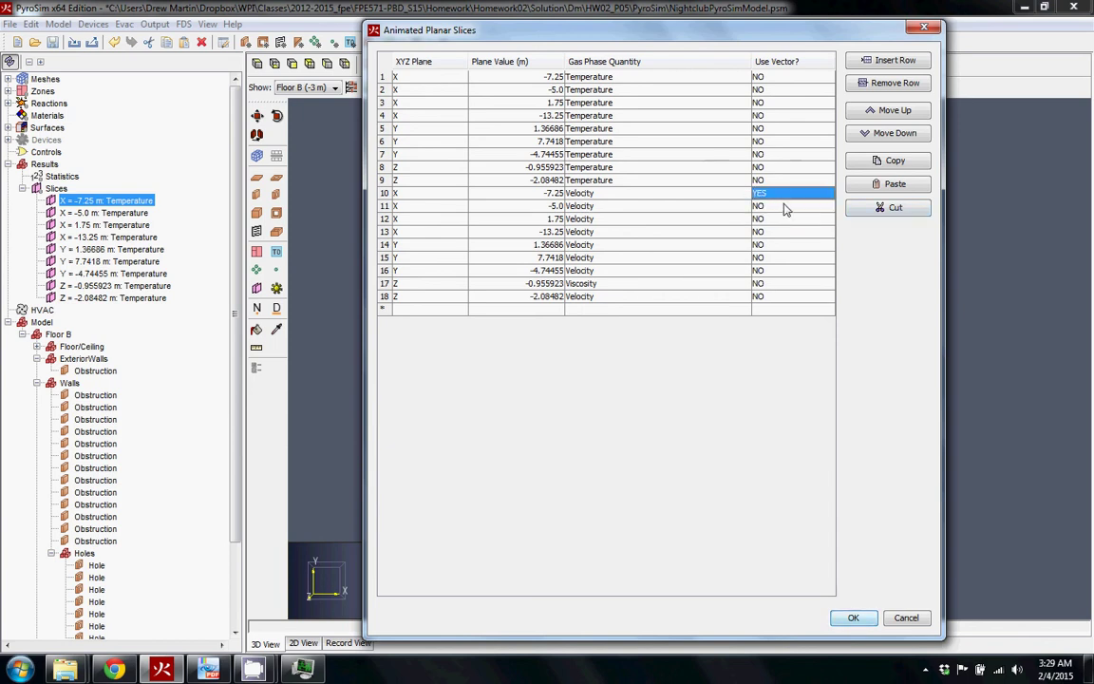
left_click(783, 206)
left_click(782, 220)
left_click(781, 219)
left_click(774, 233)
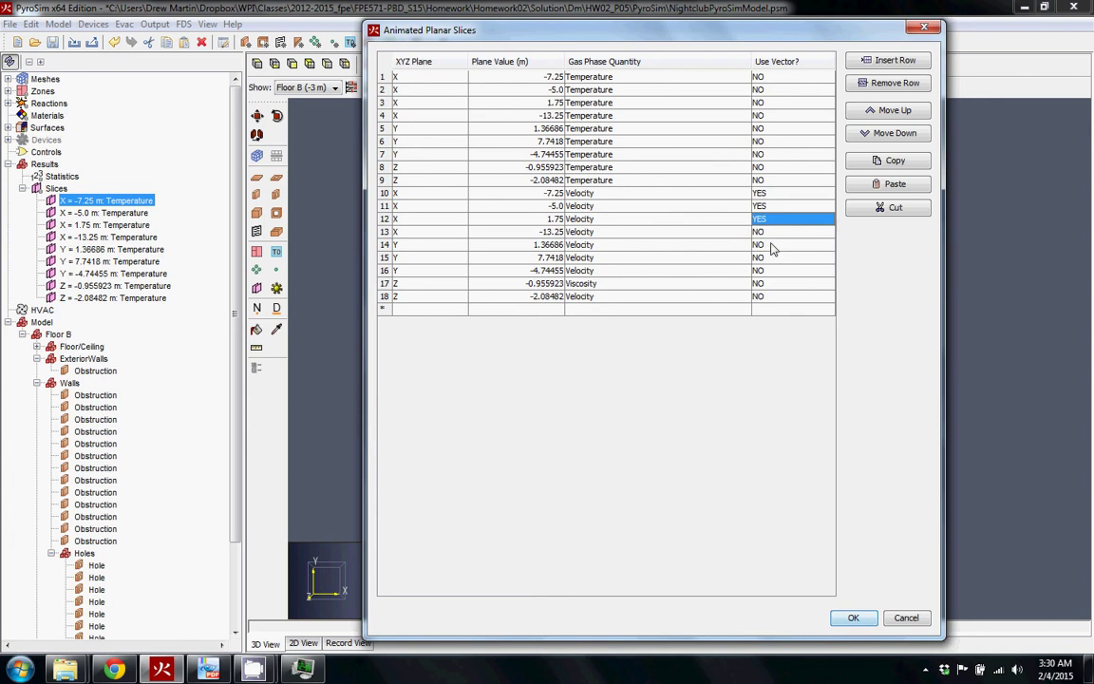
left_click(768, 233)
Set the vector option to YES for the three Y velocity slices in rows 14 to 16.
left_click(767, 245)
left_click(768, 246)
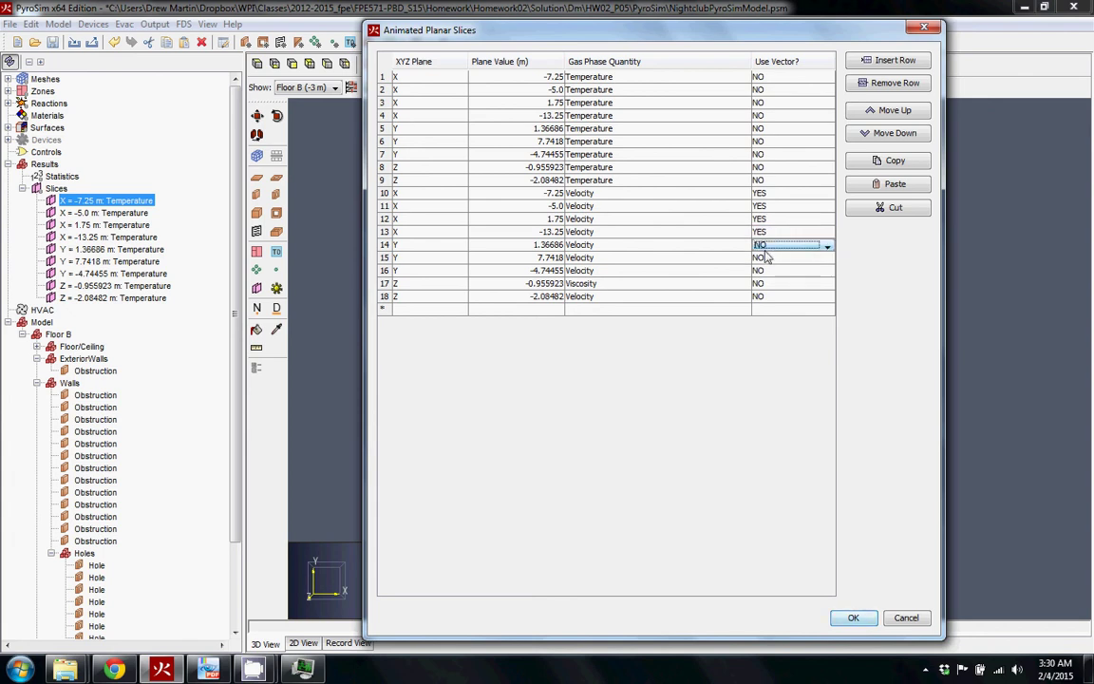
left_click(763, 247)
left_click(765, 258)
left_click(765, 259)
left_click(765, 259)
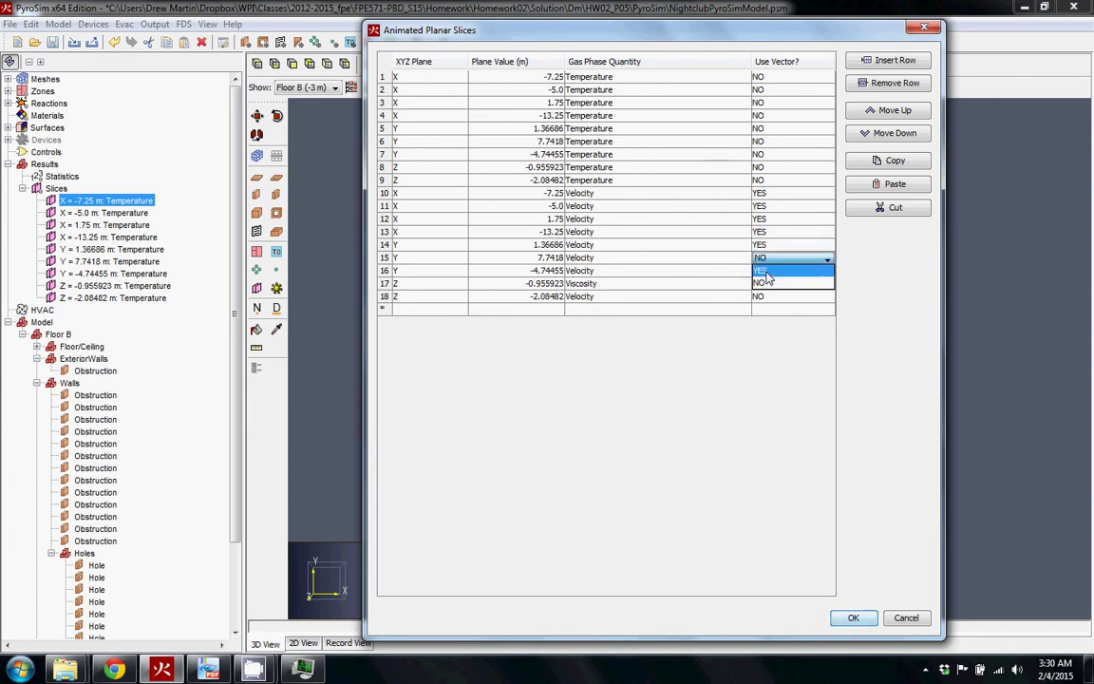
left_click(767, 270)
left_click(767, 271)
Set the vector option to YES for the two copied Z slices in rows 17 and 18.
left_click(767, 283)
left_click(767, 284)
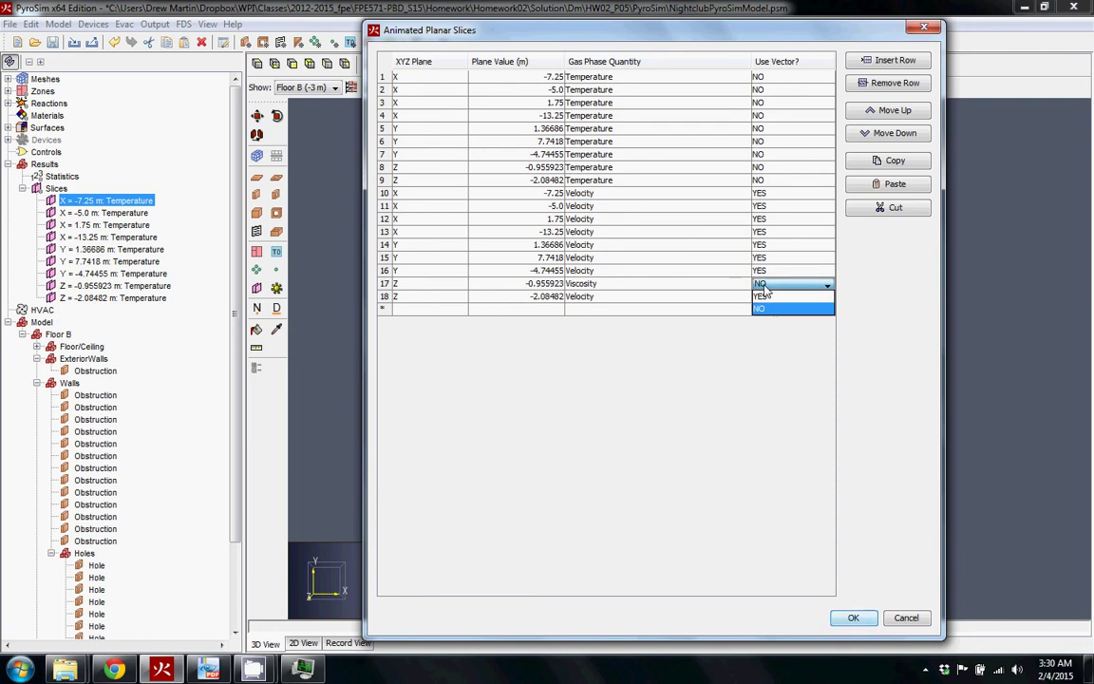
left_click(764, 296)
left_click(767, 296)
left_click(774, 304)
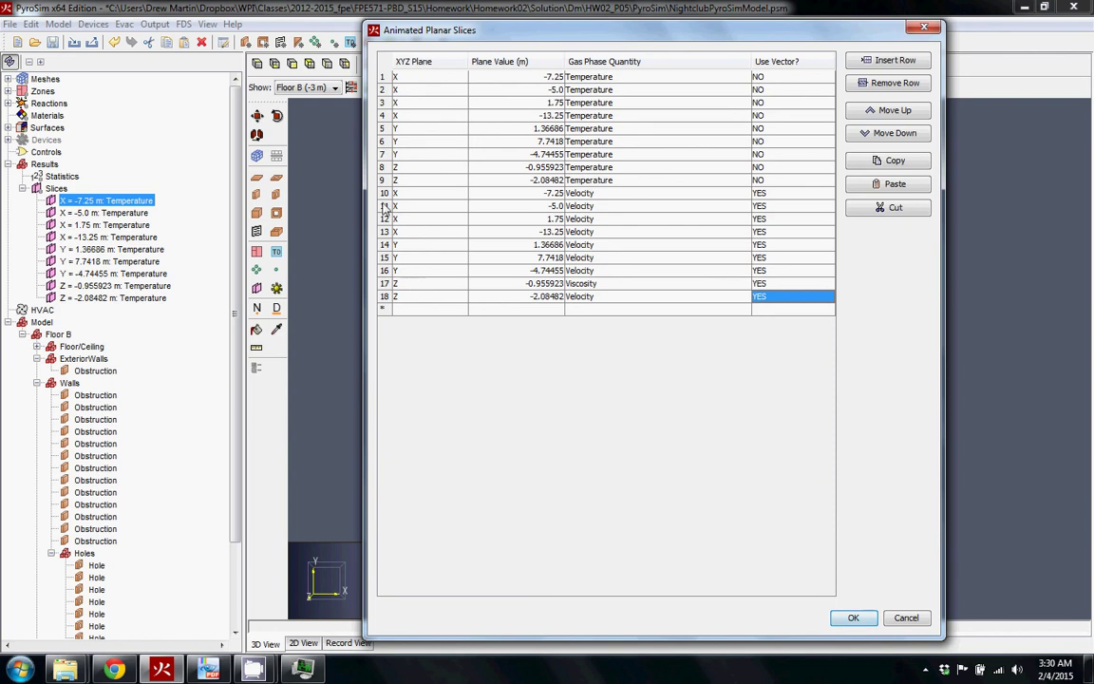
Try to paste the copied slice rows into the empty row after row 18.
left_click(382, 309)
left_click(911, 186)
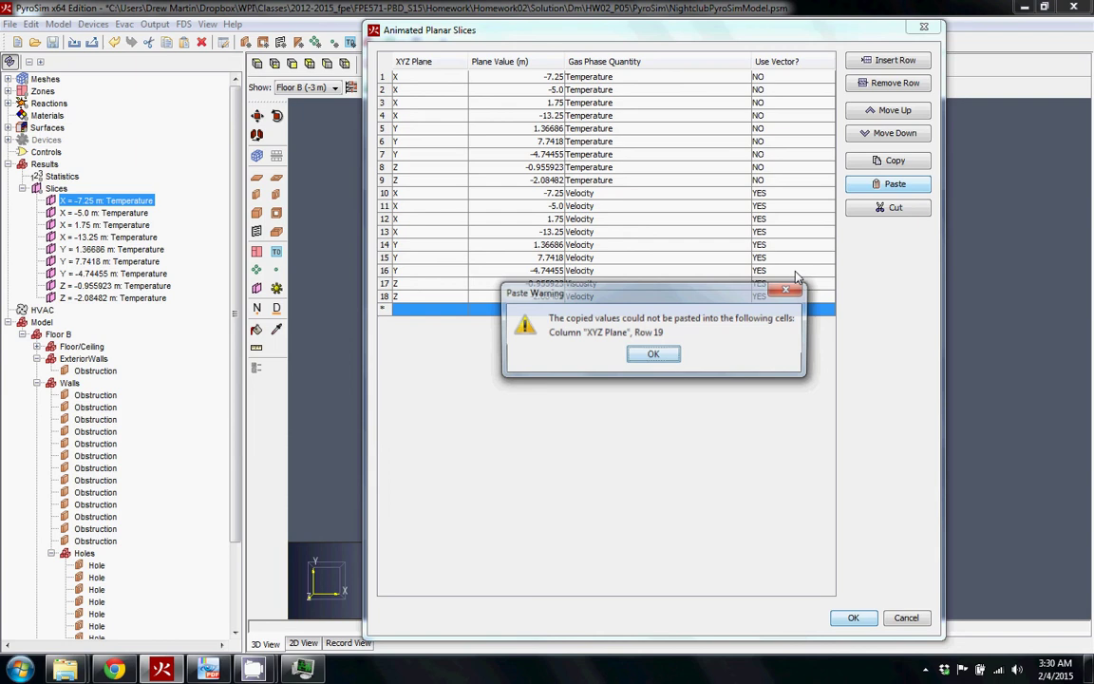
left_click(651, 354)
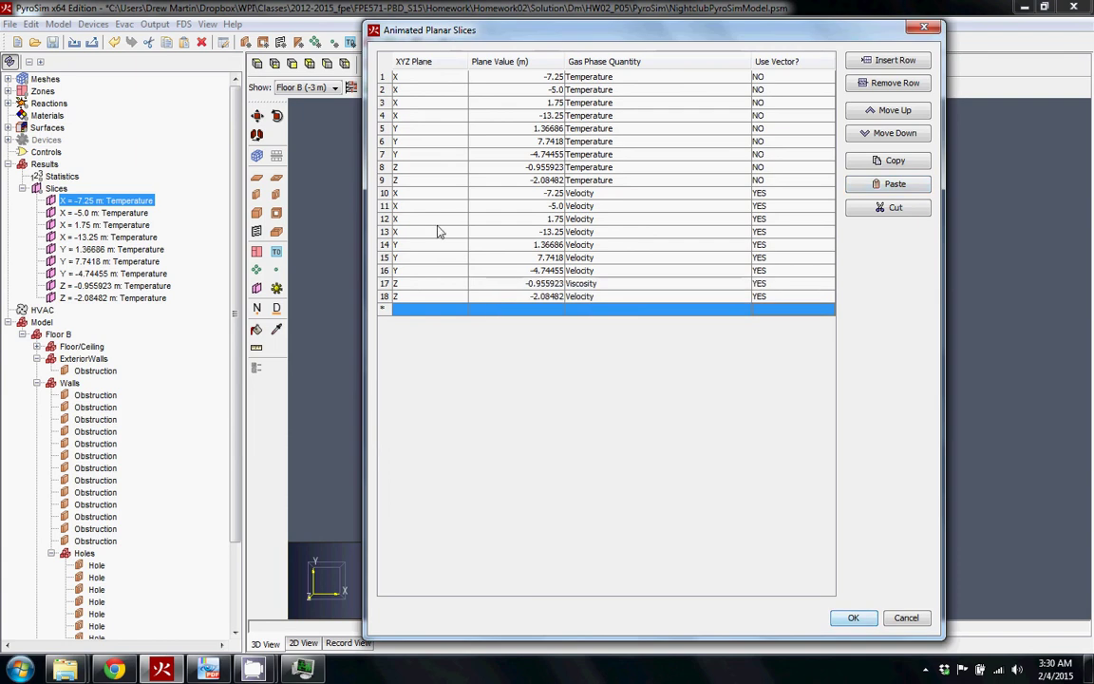
Duplicate slice rows 10 to 18 from row 19 on and browse the gas phase quantities available for row 19.
left_click_drag(384, 193, 386, 308)
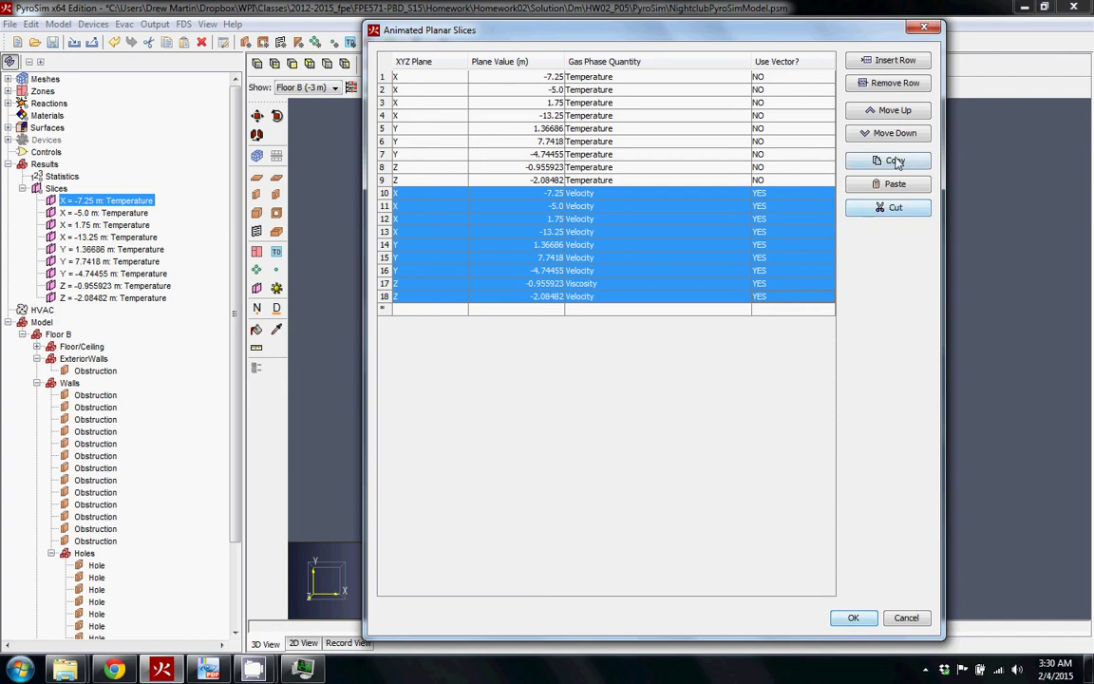
left_click(459, 309)
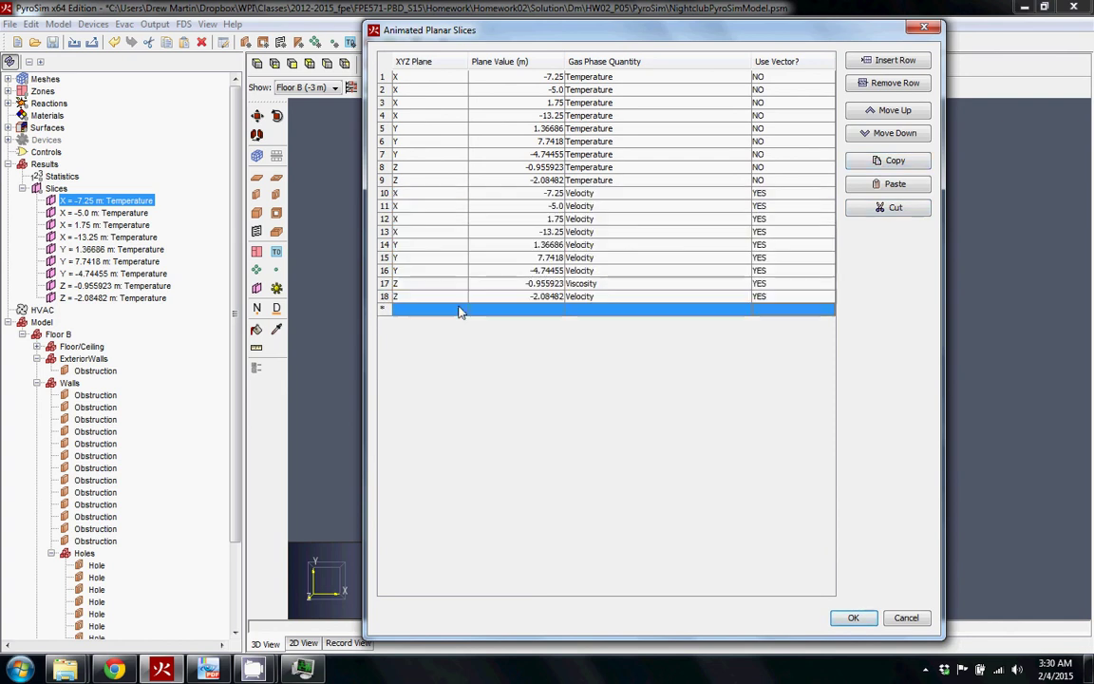
left_click(894, 183)
left_click(585, 310)
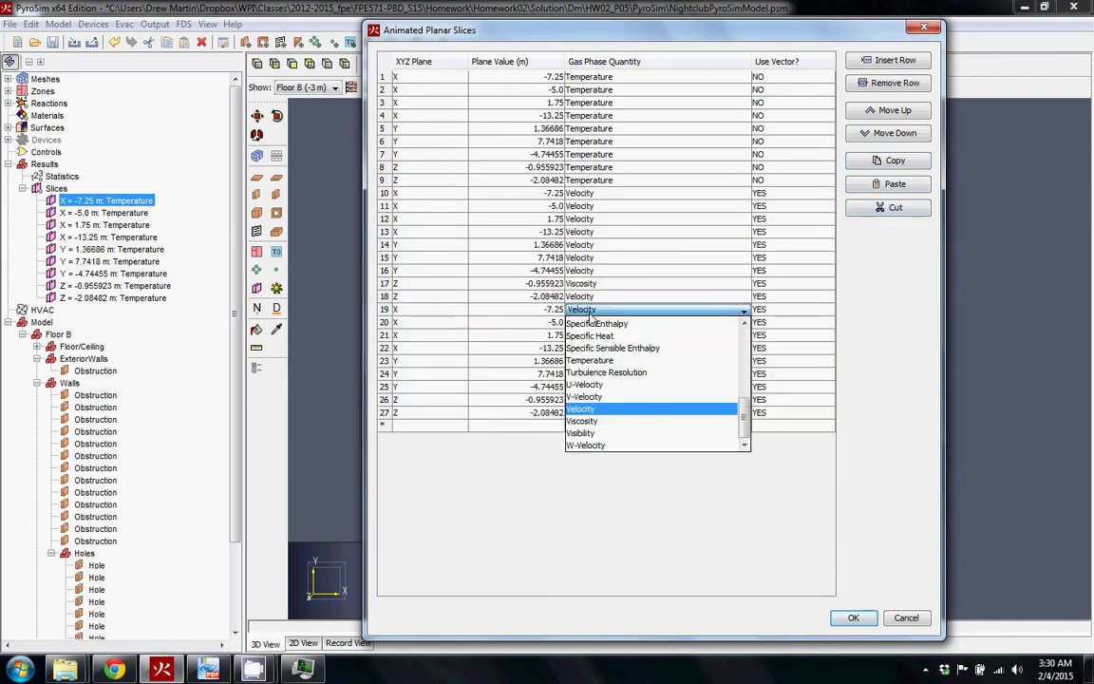
scroll(620, 442, "up", 1)
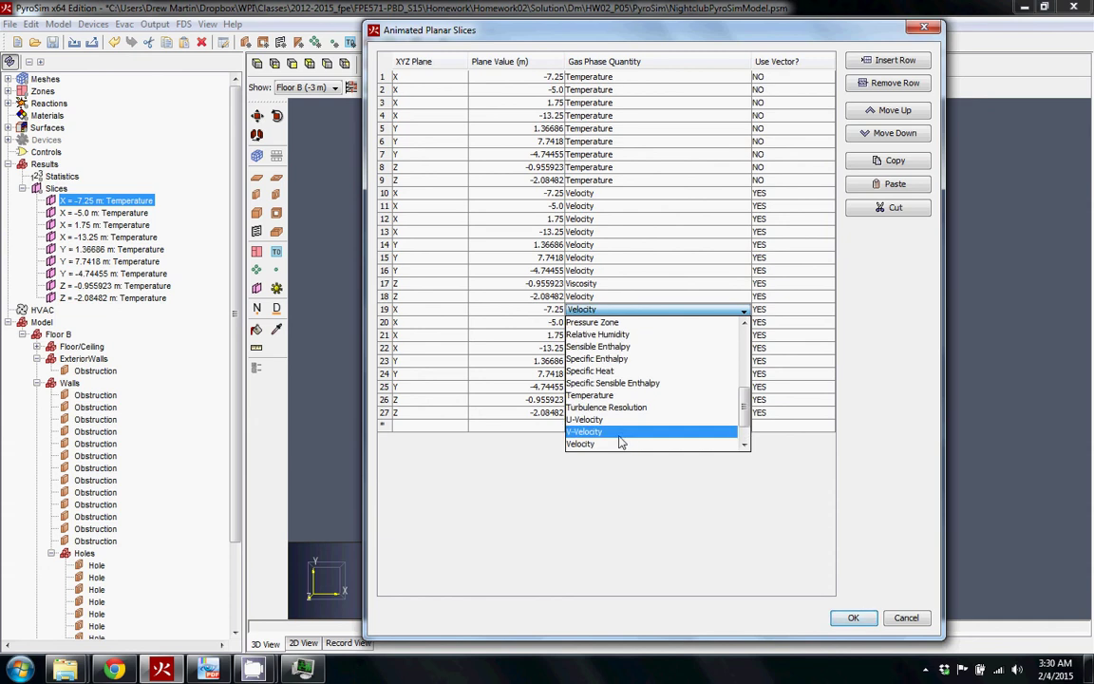
scroll(627, 432, "up", 4)
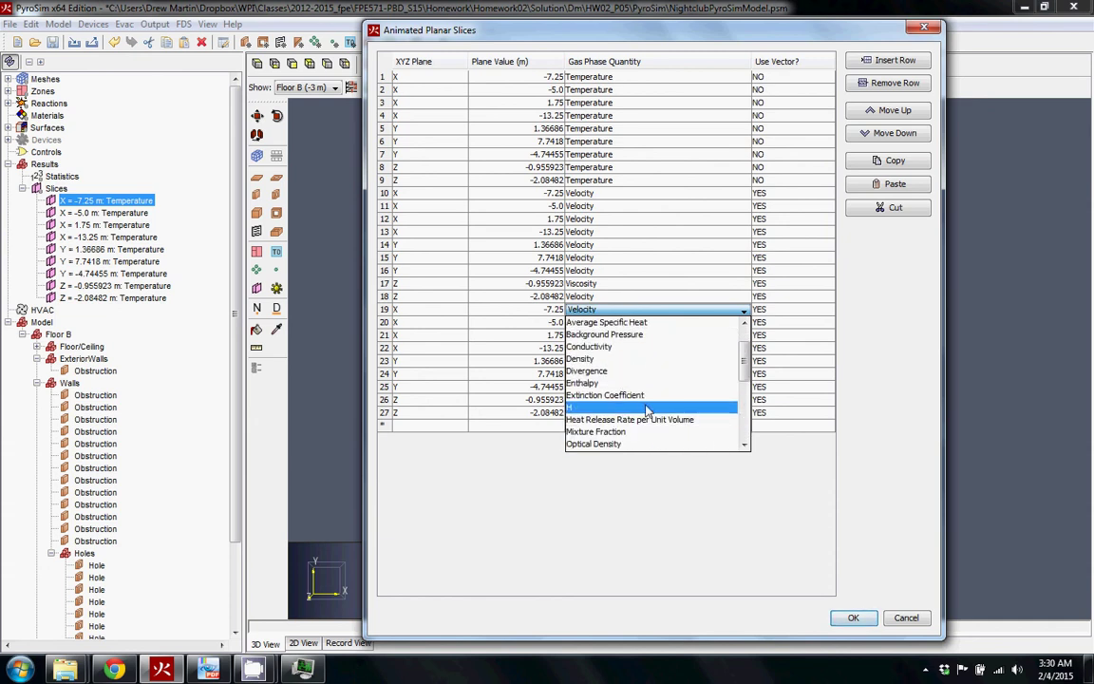
scroll(634, 408, "up", 1)
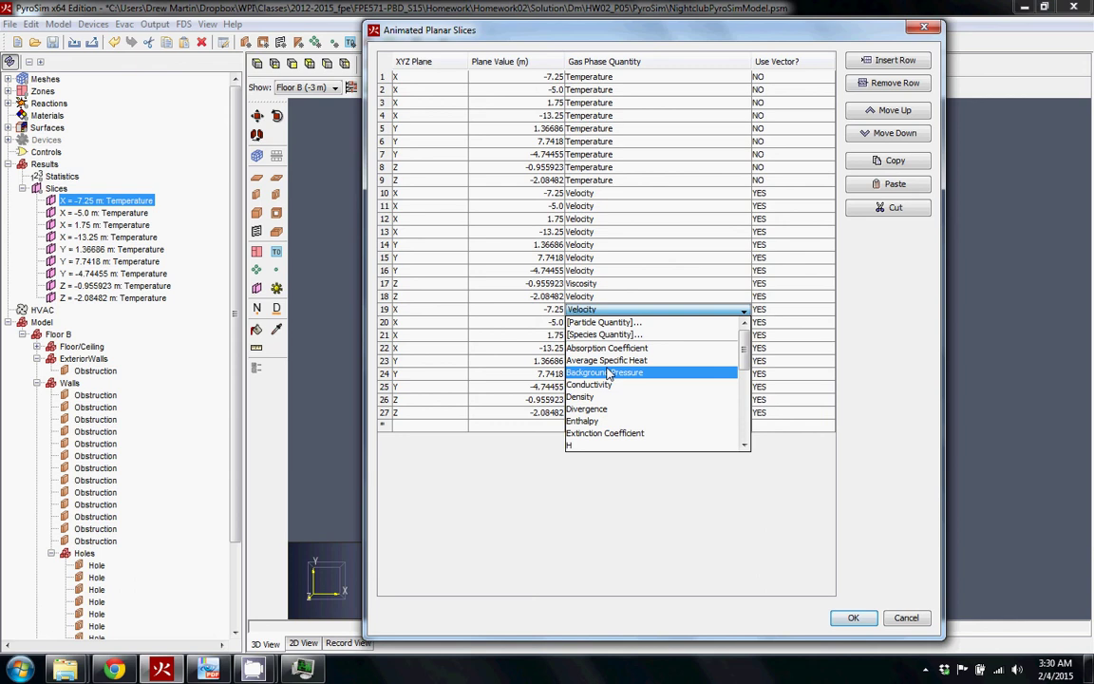
left_click(524, 533)
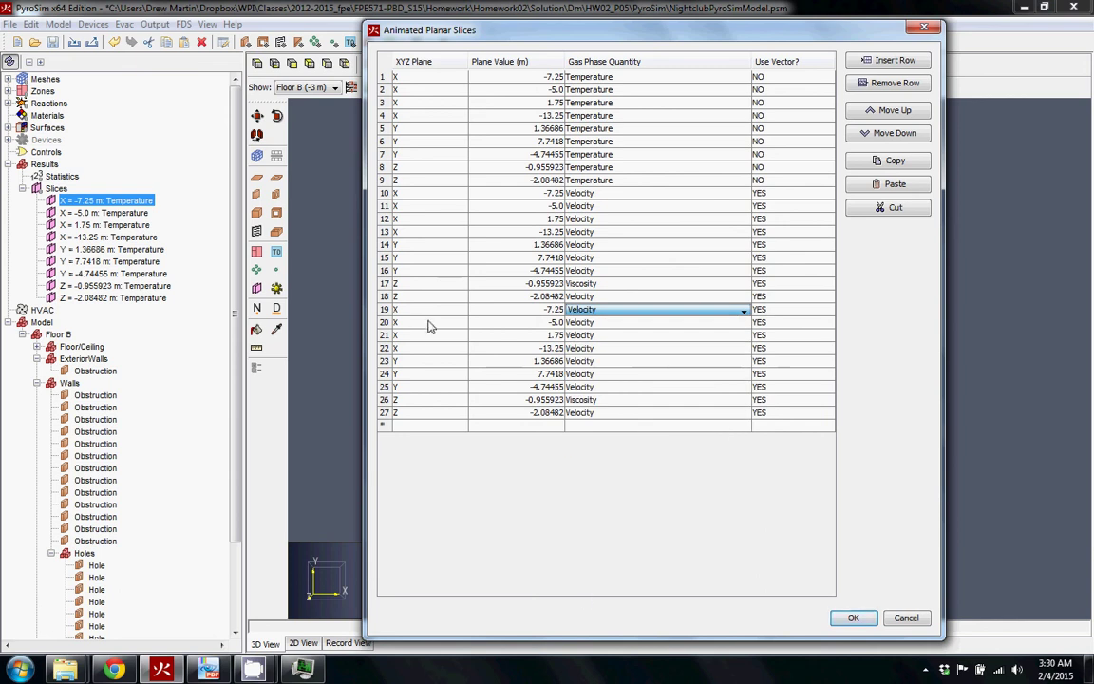
Remove the duplicated slice rows 19 to 27 from the table.
left_click_drag(383, 309, 386, 415)
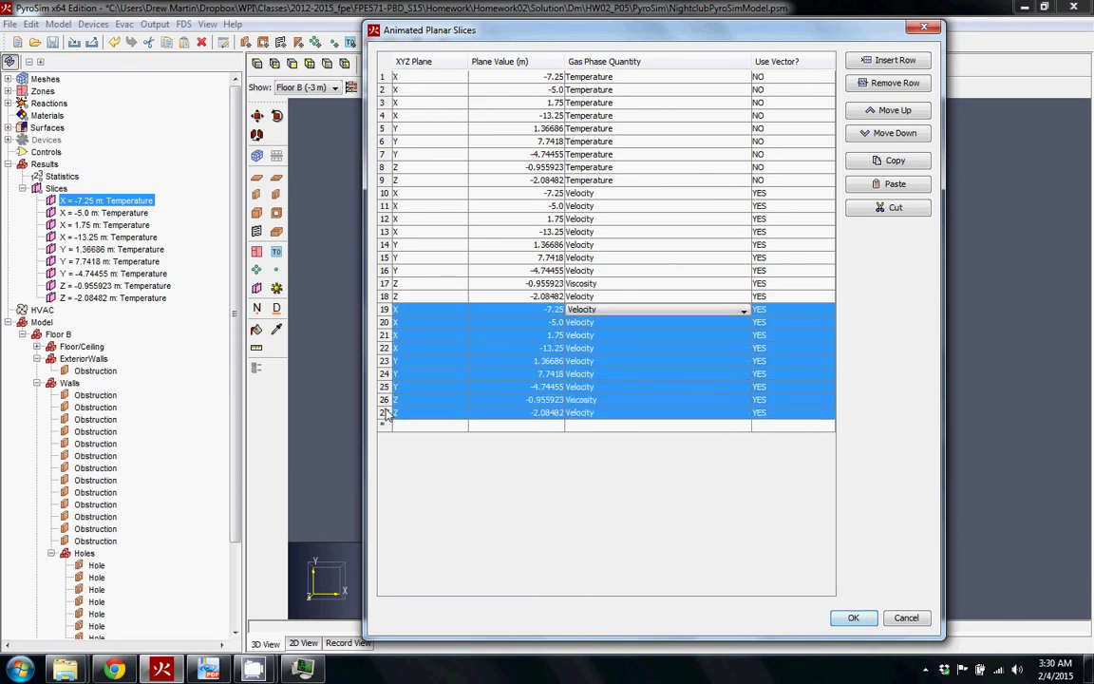
left_click(904, 83)
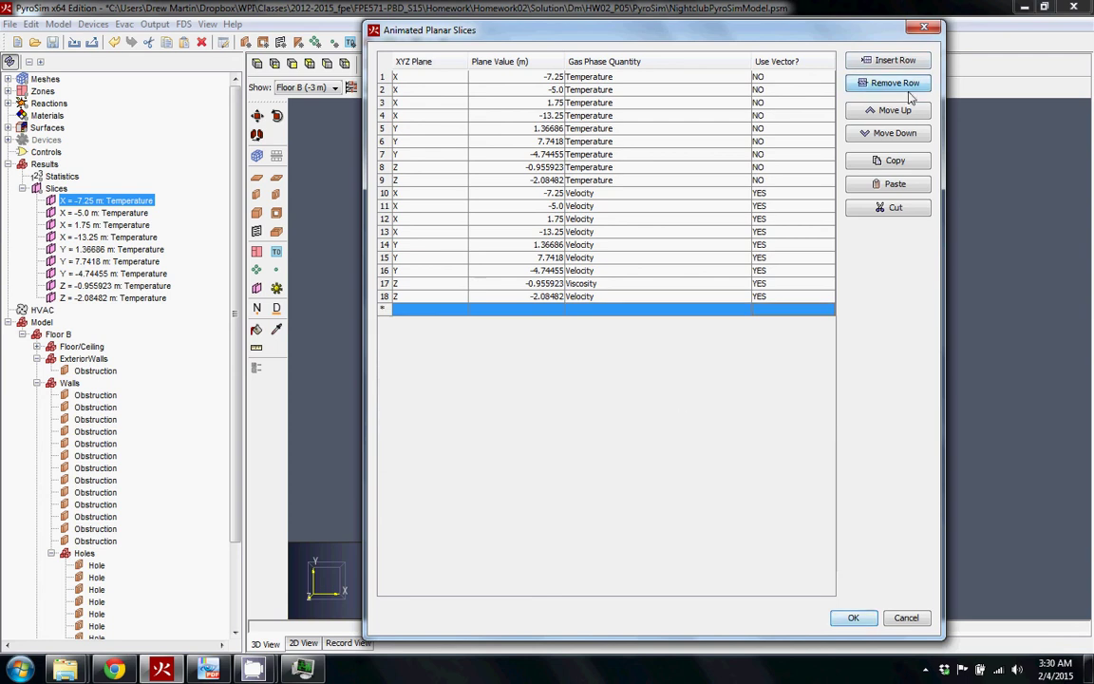
Apply the edited animated planar slices table to the model.
left_click(853, 617)
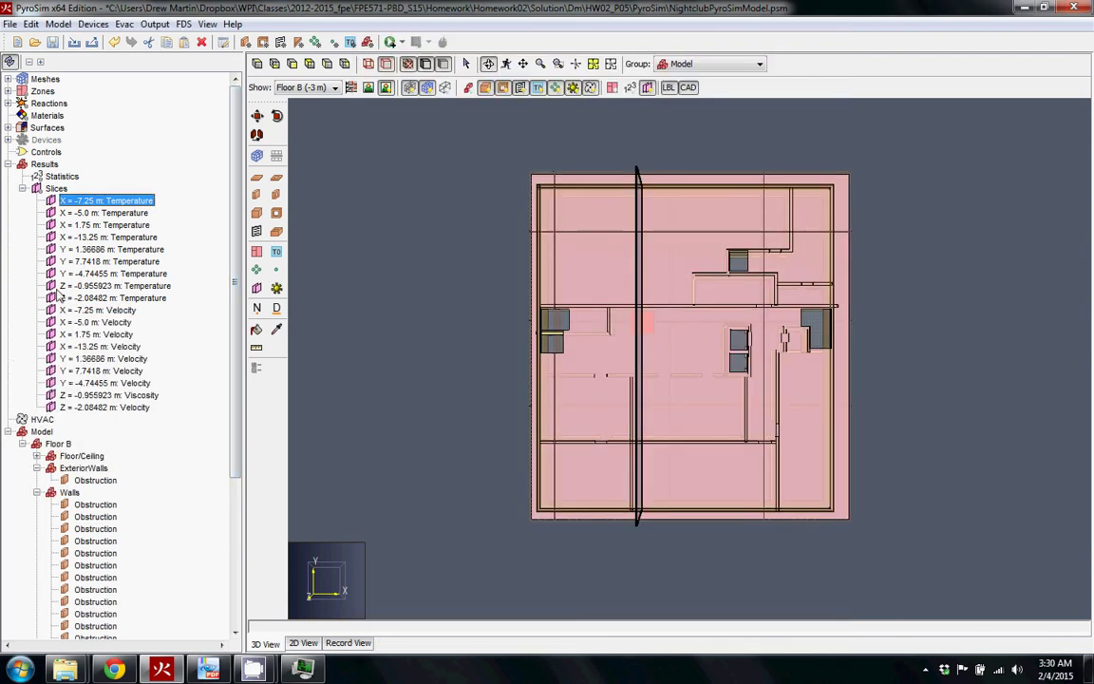
left_click_drag(732, 386, 756, 567)
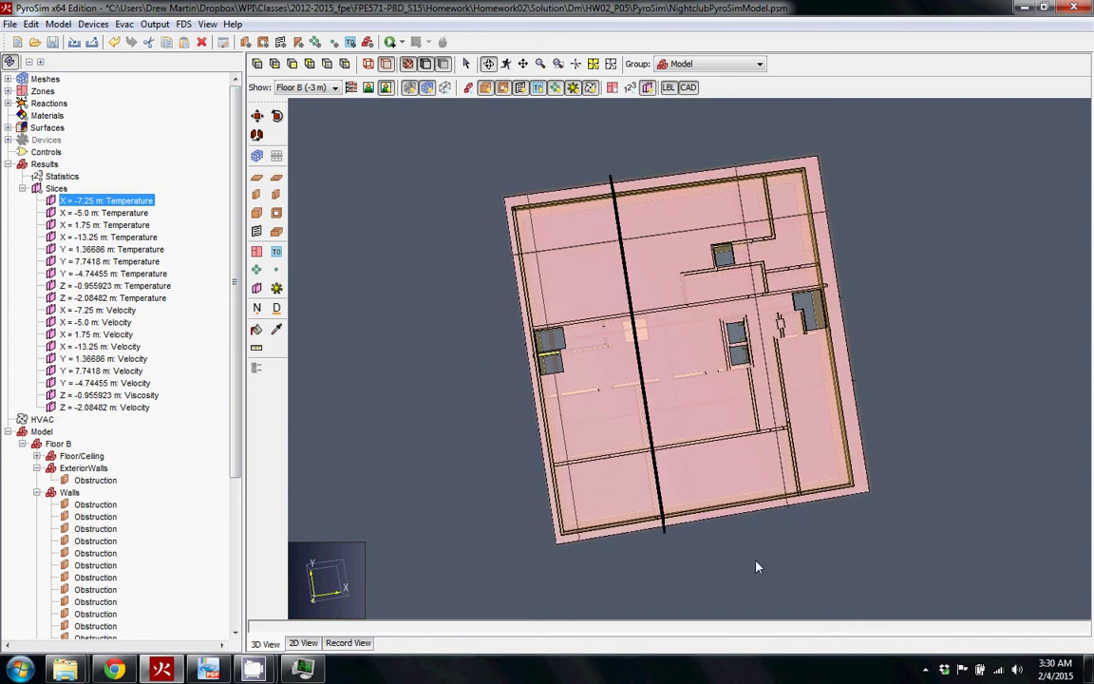
Hide the output slices in the 3D view and tilt the model to show the Floor B walls in perspective.
left_click(645, 87)
left_click_drag(734, 337, 493, 173)
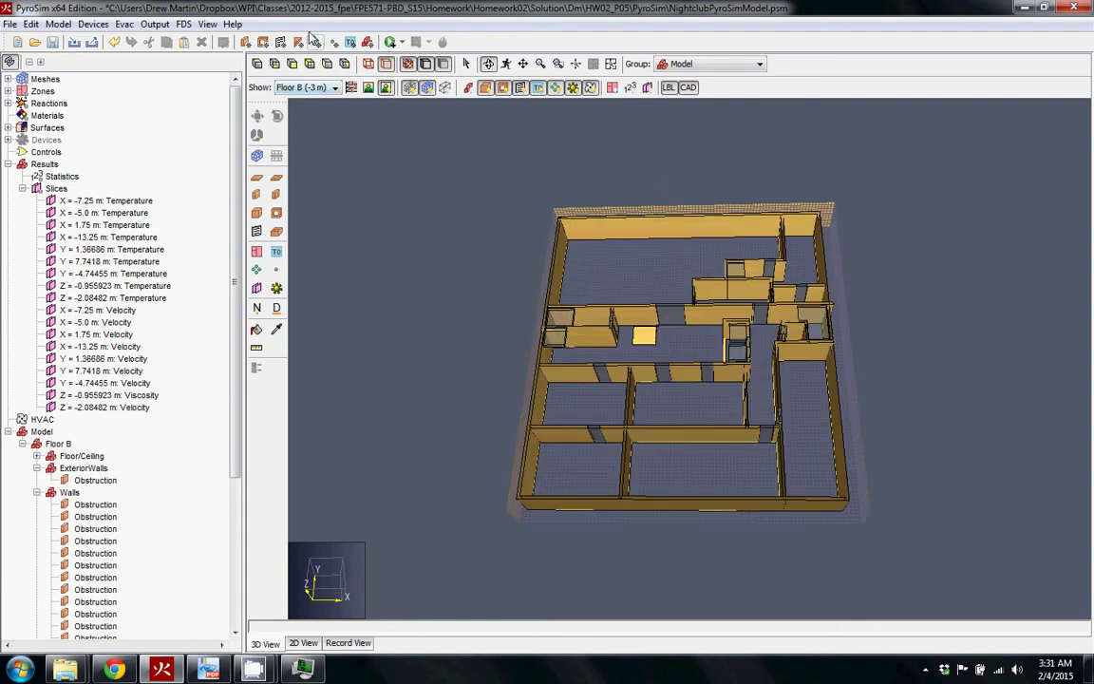
Examine the quantities available for animated boundary output through the end of the list, leaving all of them unselected.
left_click(156, 24)
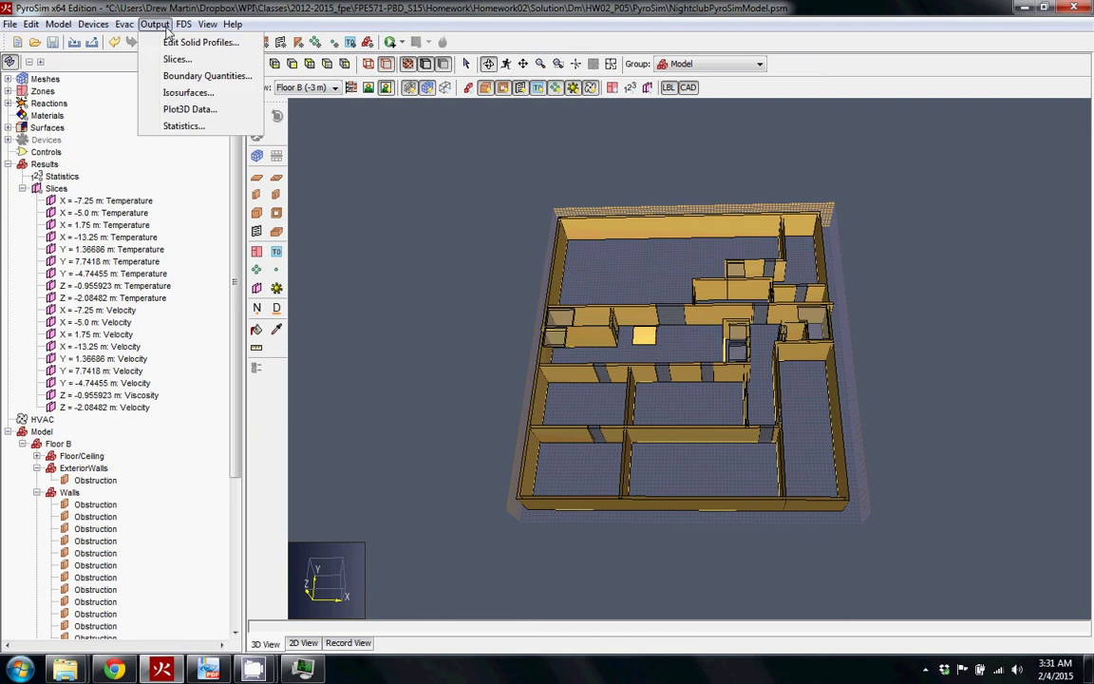
left_click(188, 80)
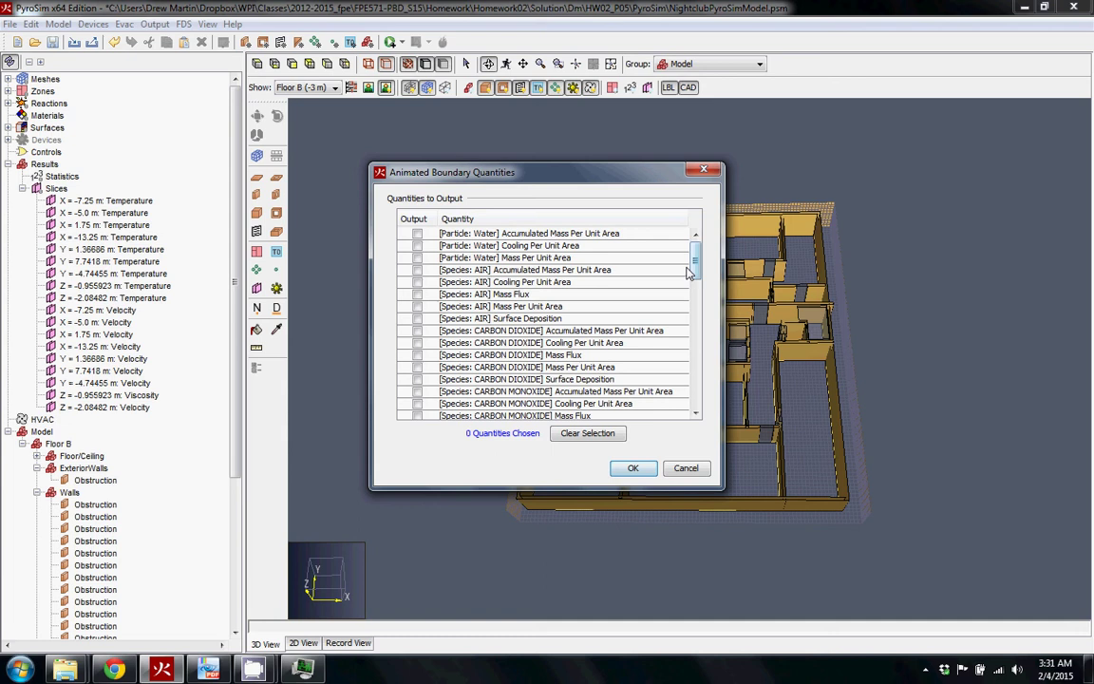
left_click_drag(695, 264, 706, 406)
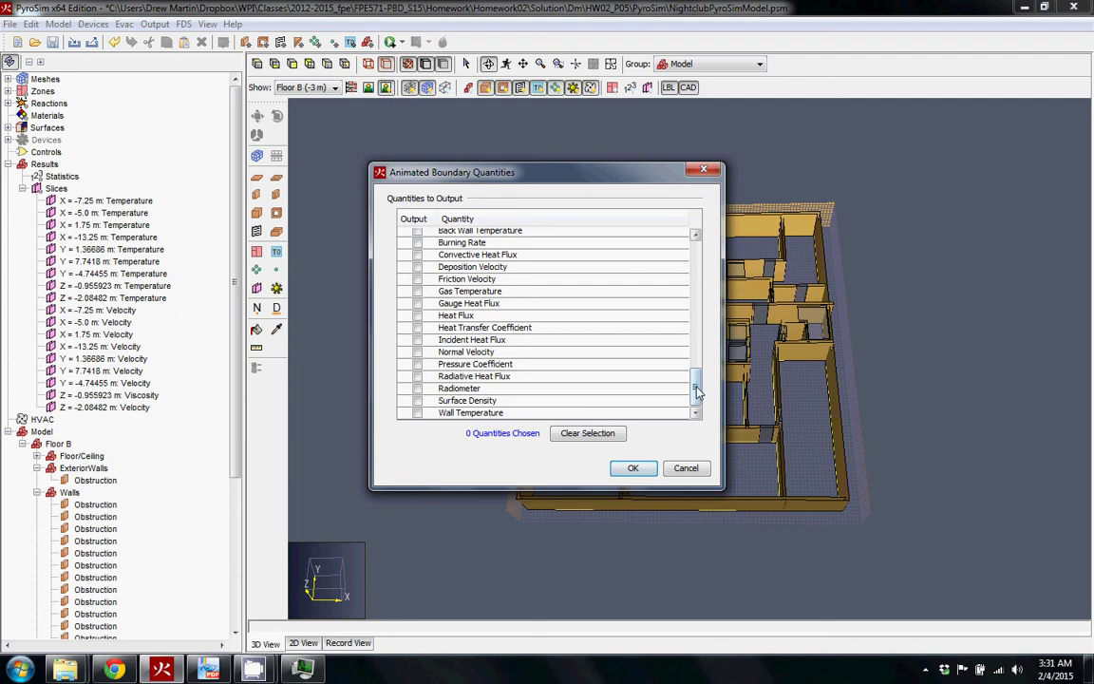
left_click_drag(696, 384, 698, 228)
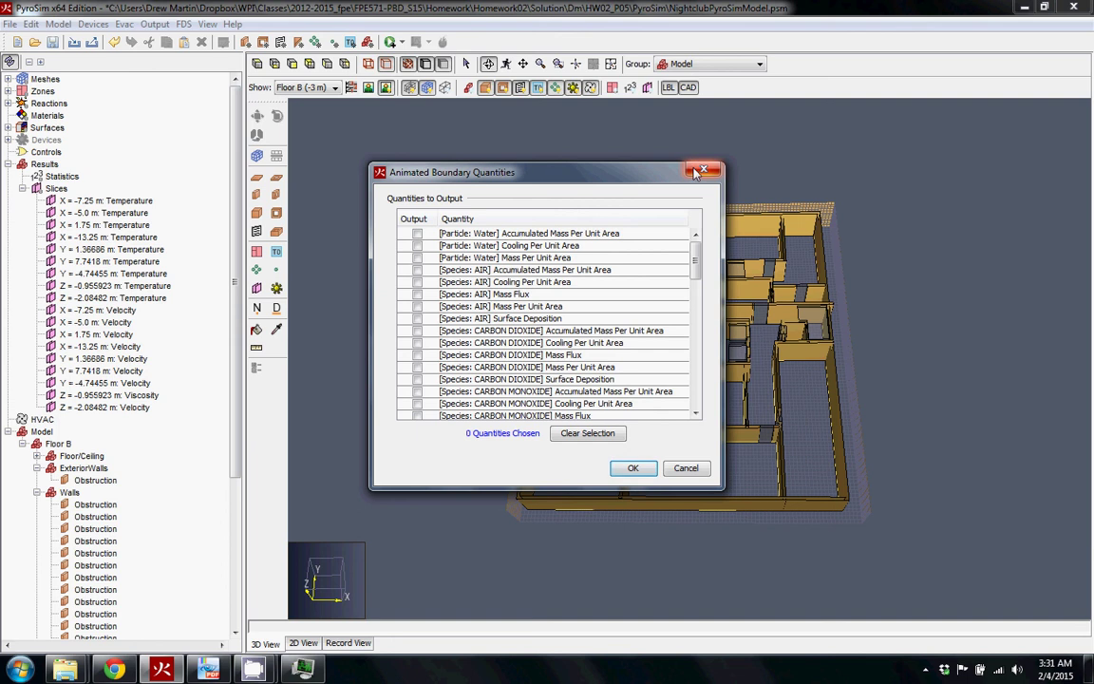
left_click(702, 171)
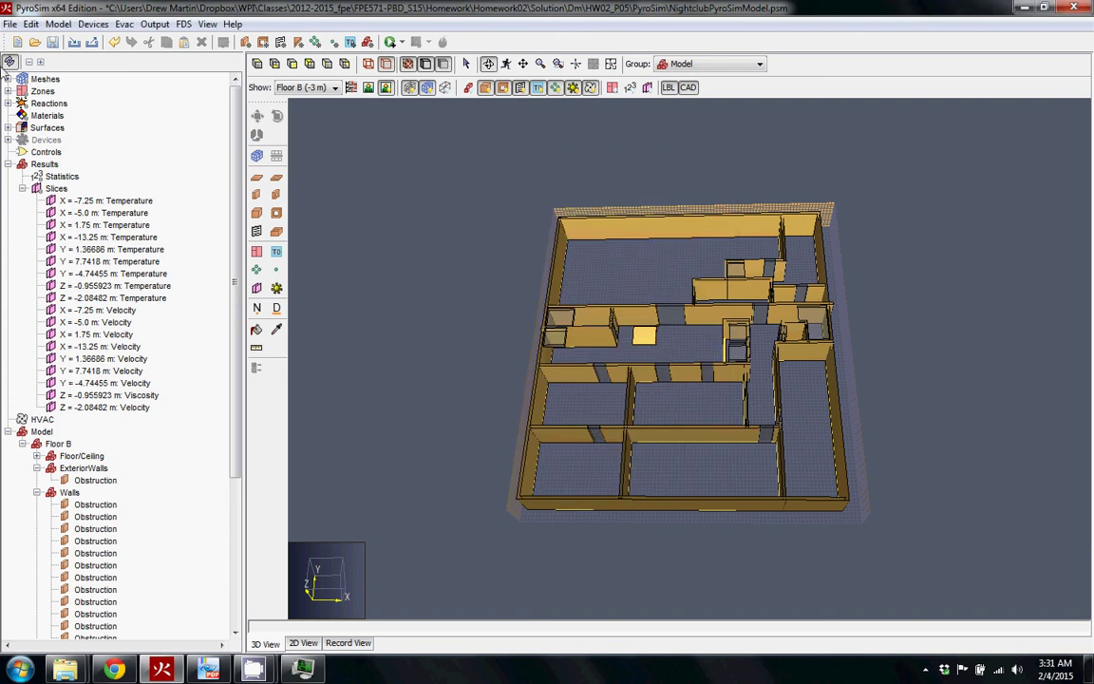
Examine the quantities offered for animated isosurfaces, enlarging the dialog and locating Visibility and Temperature in the list.
left_click(158, 24)
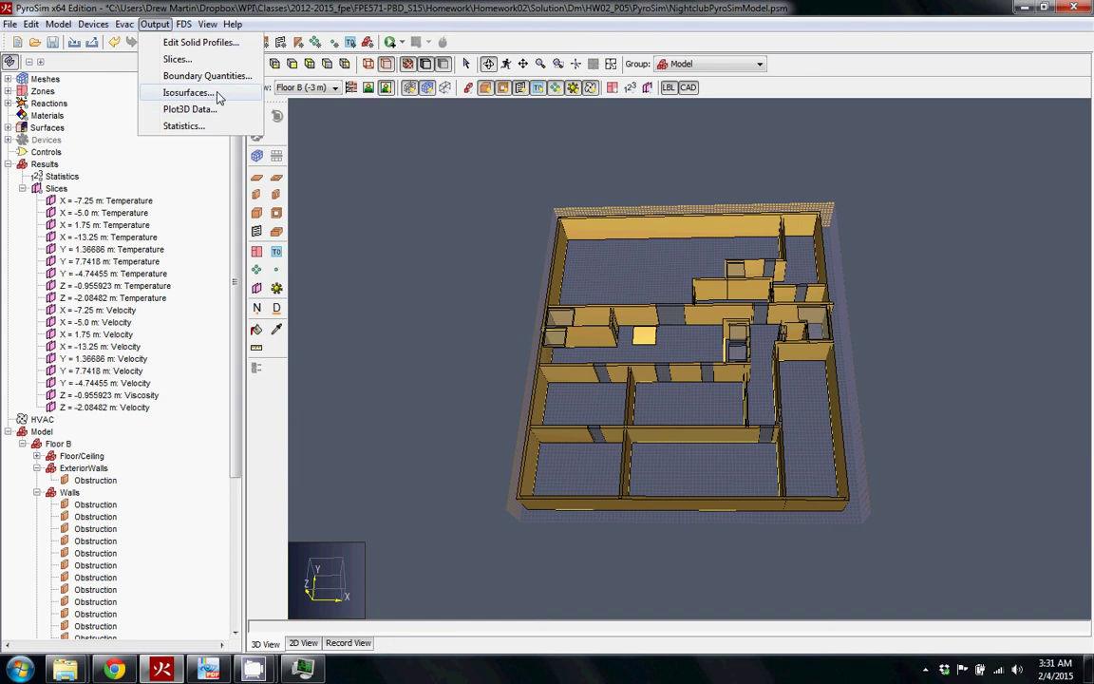
left_click(190, 92)
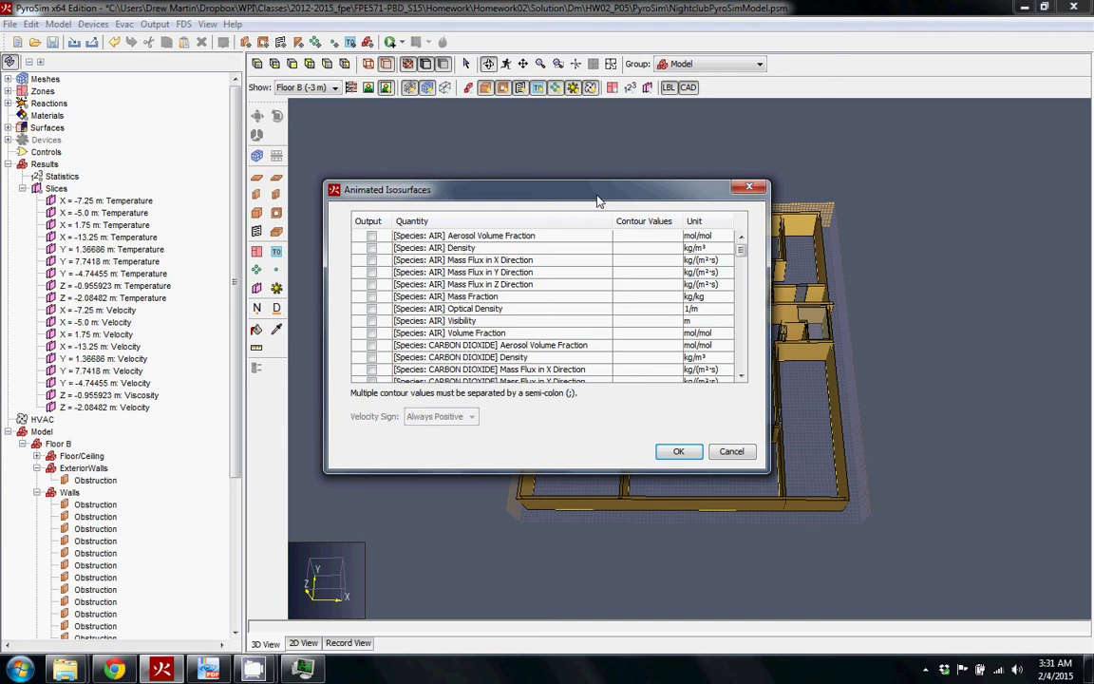
left_click_drag(540, 182, 540, 55)
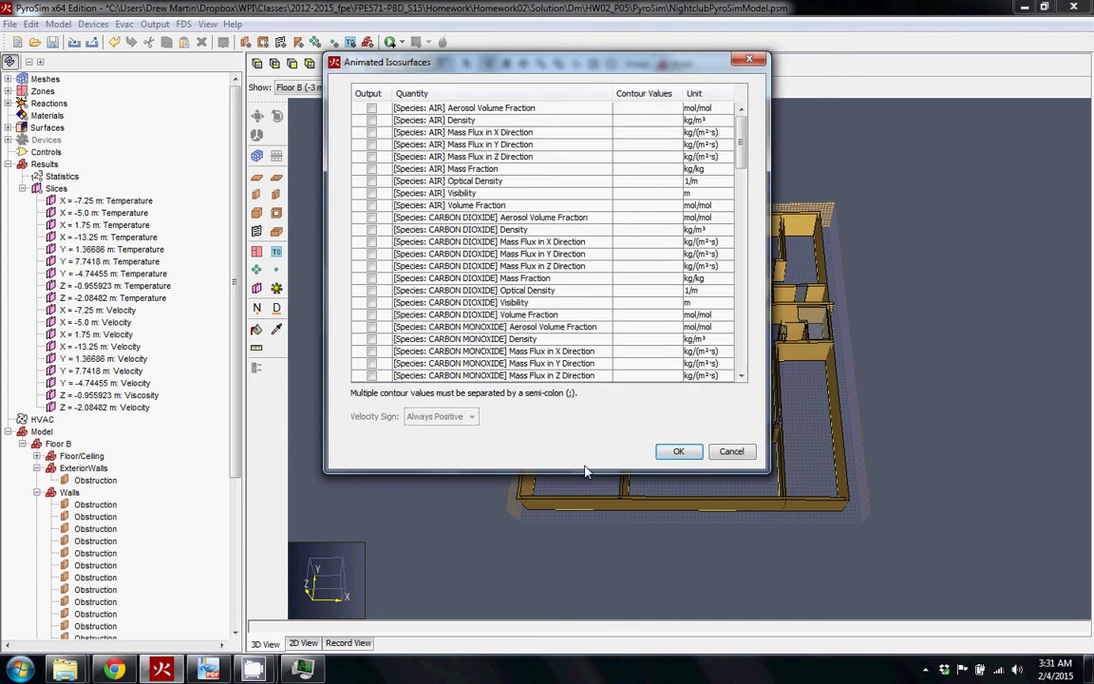
left_click_drag(631, 471, 637, 625)
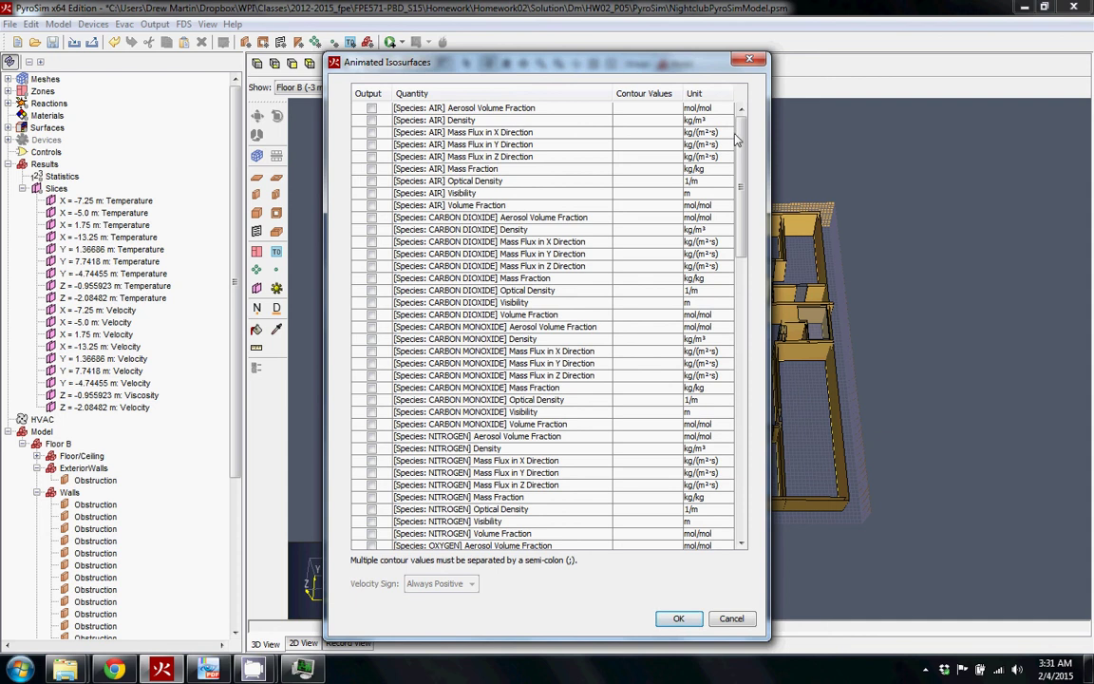
left_click_drag(736, 139, 741, 487)
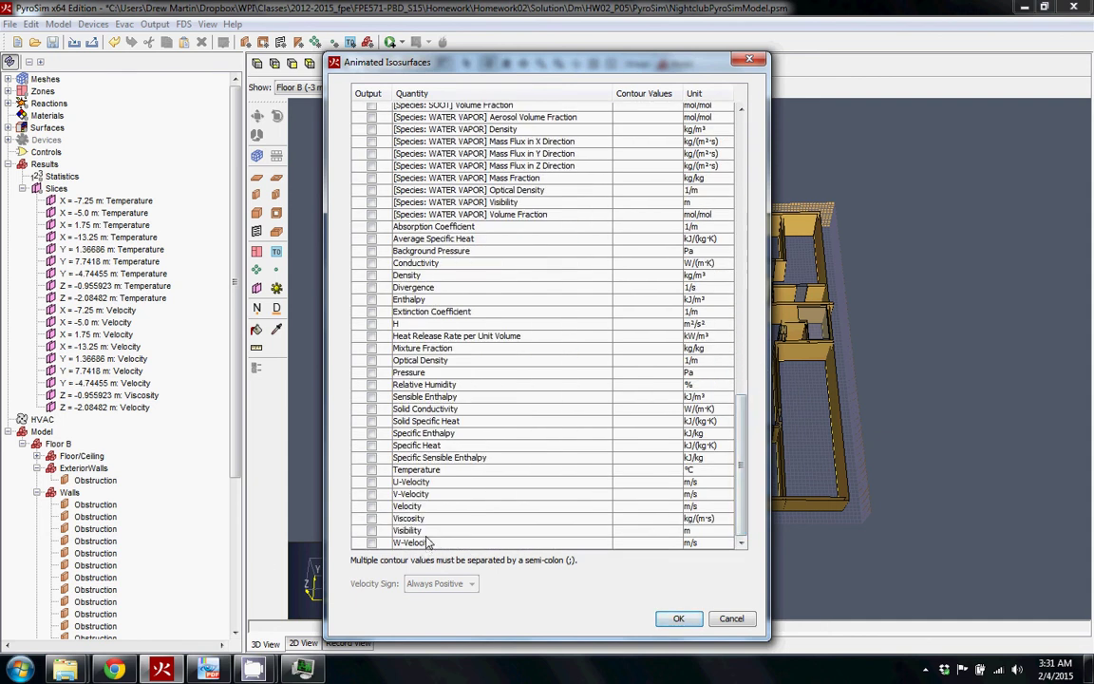
left_click(417, 530)
left_click(465, 469)
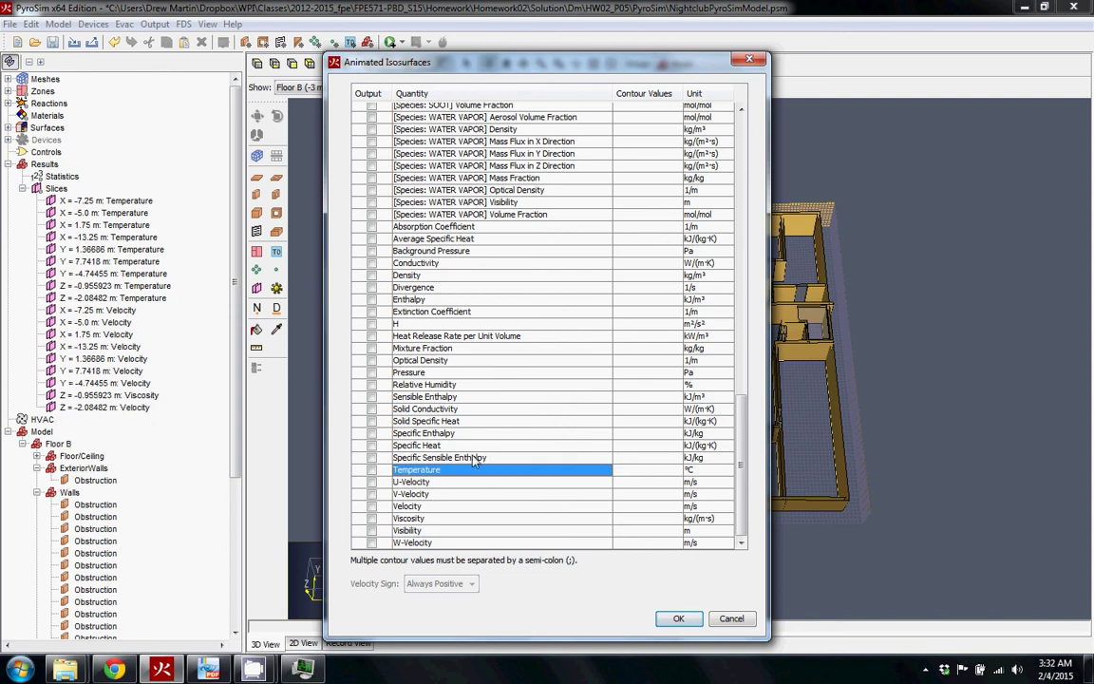
Enable isosurface output for Temperature with a contour value of 100 °C.
left_click(372, 469)
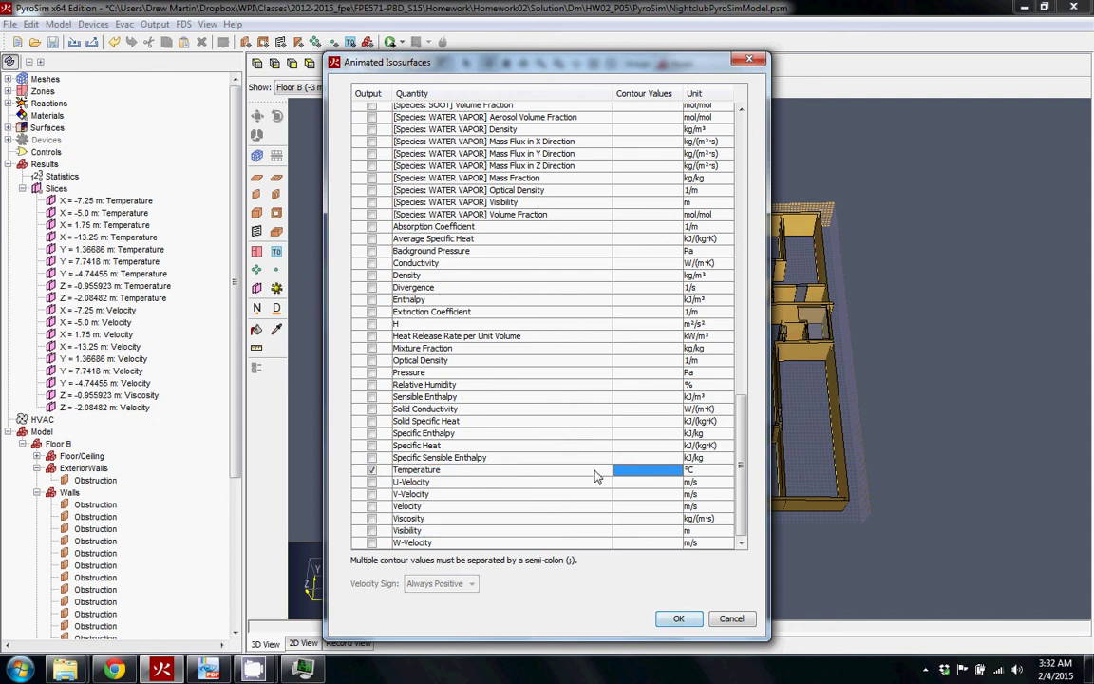
left_click(651, 472)
type("100.0")
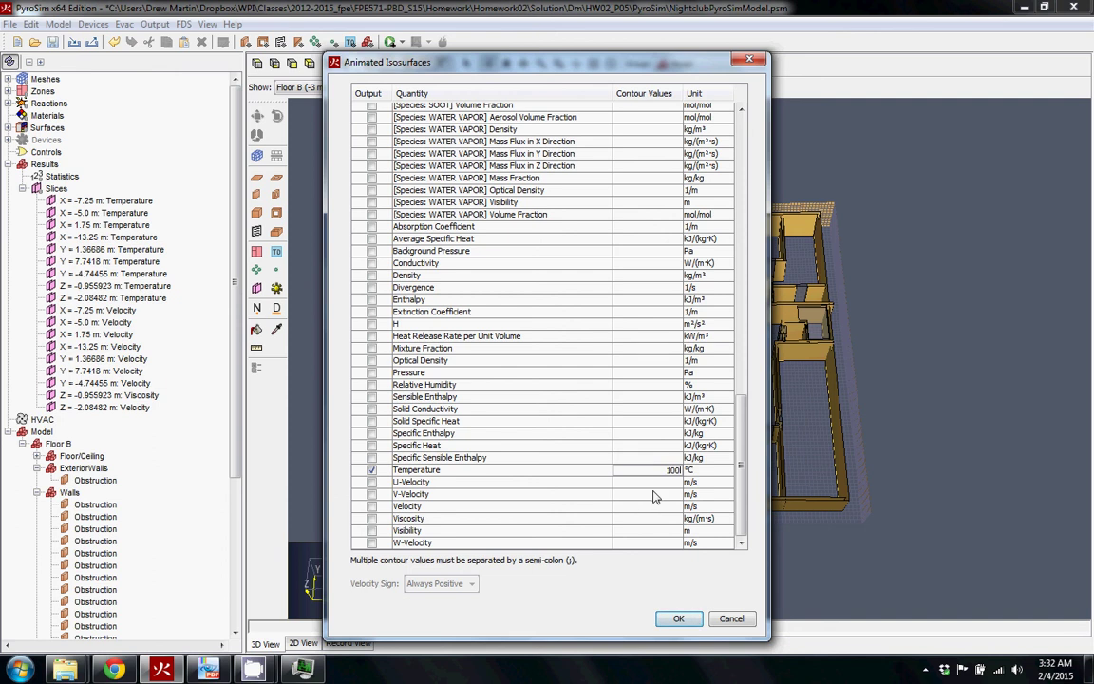
left_click(655, 493)
Try adding a 50 °C contour before the 100 °C value for the Temperature isosurface, and discard the isosurface settings.
left_click(664, 471)
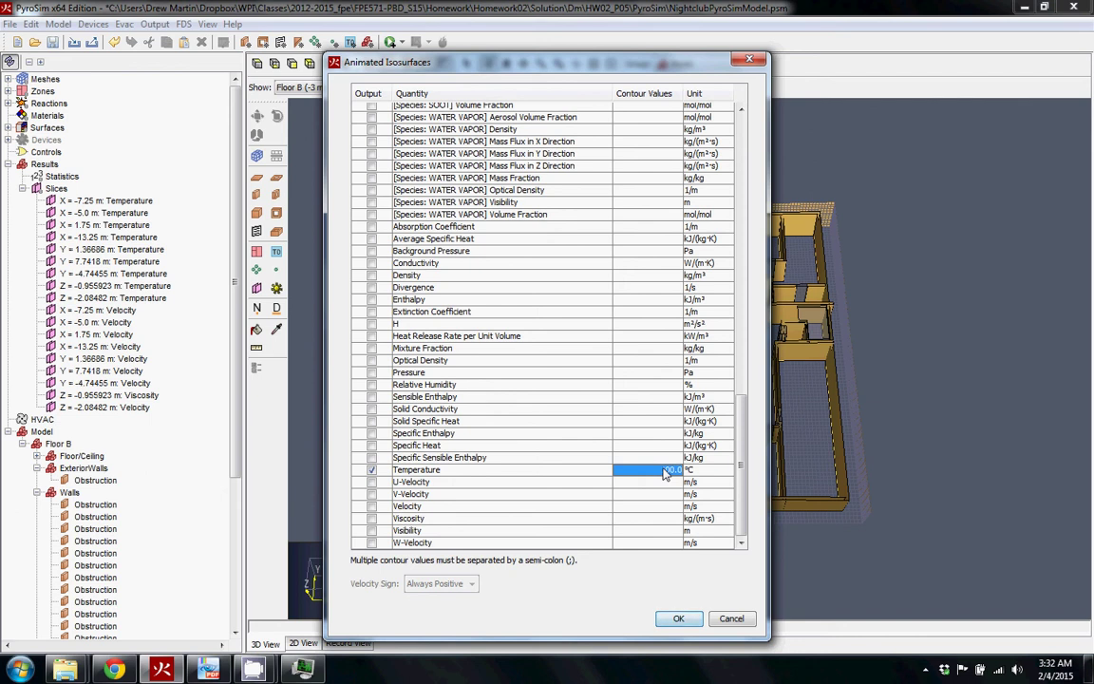
left_click(664, 472)
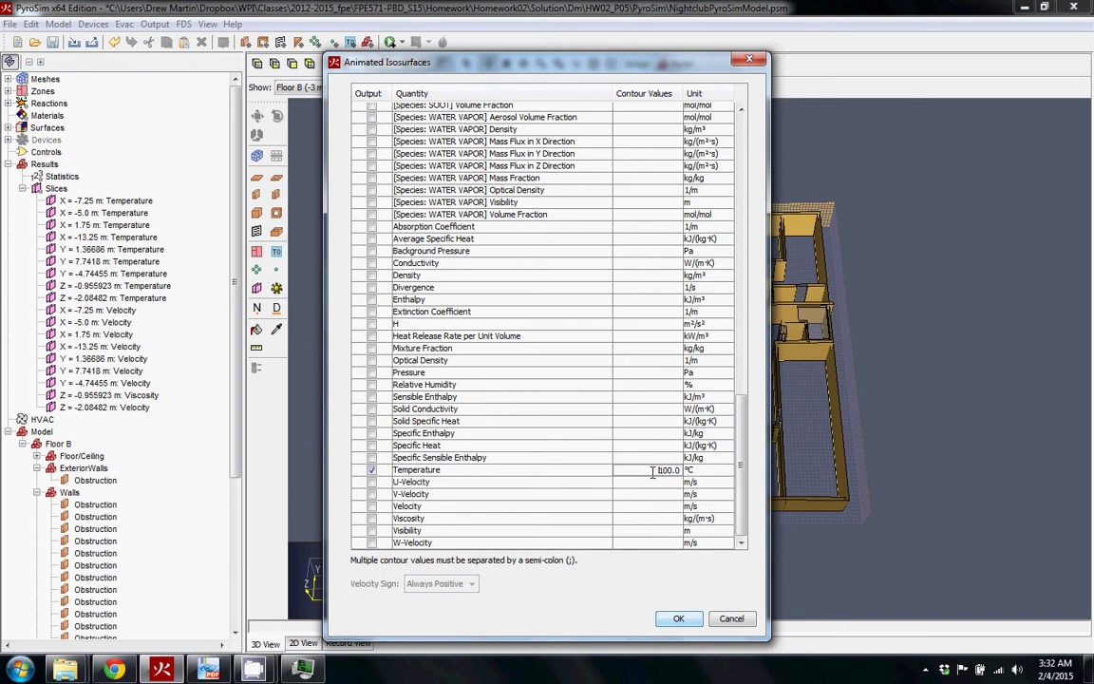
type("50;")
key("BackSpace")
key("Return")
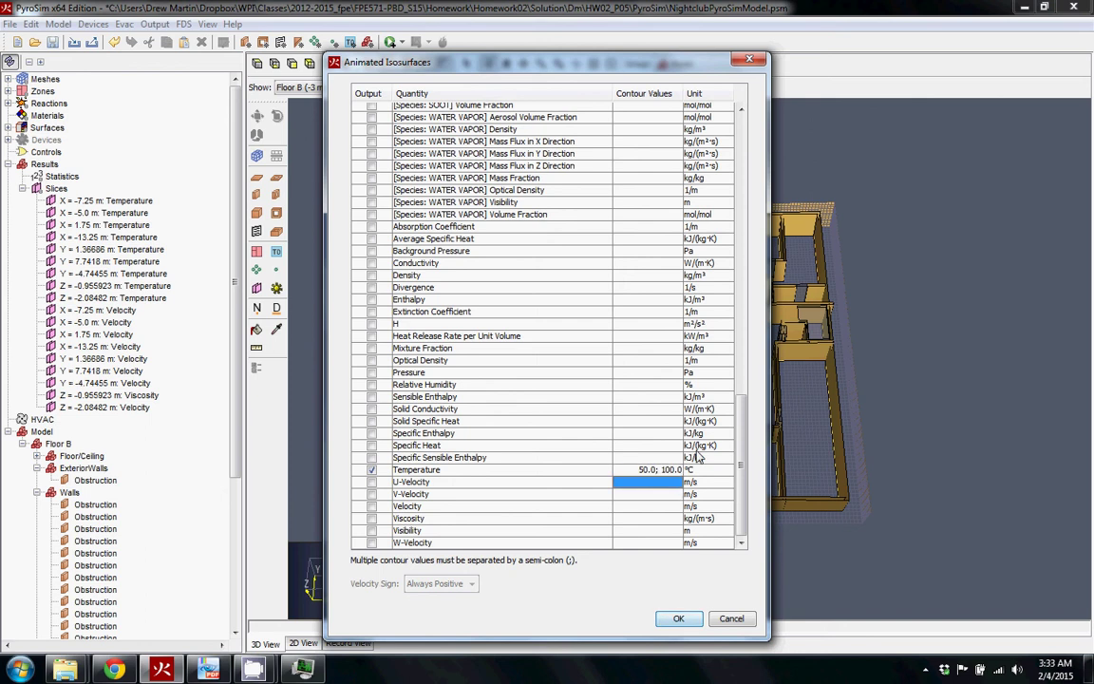
left_click(662, 471)
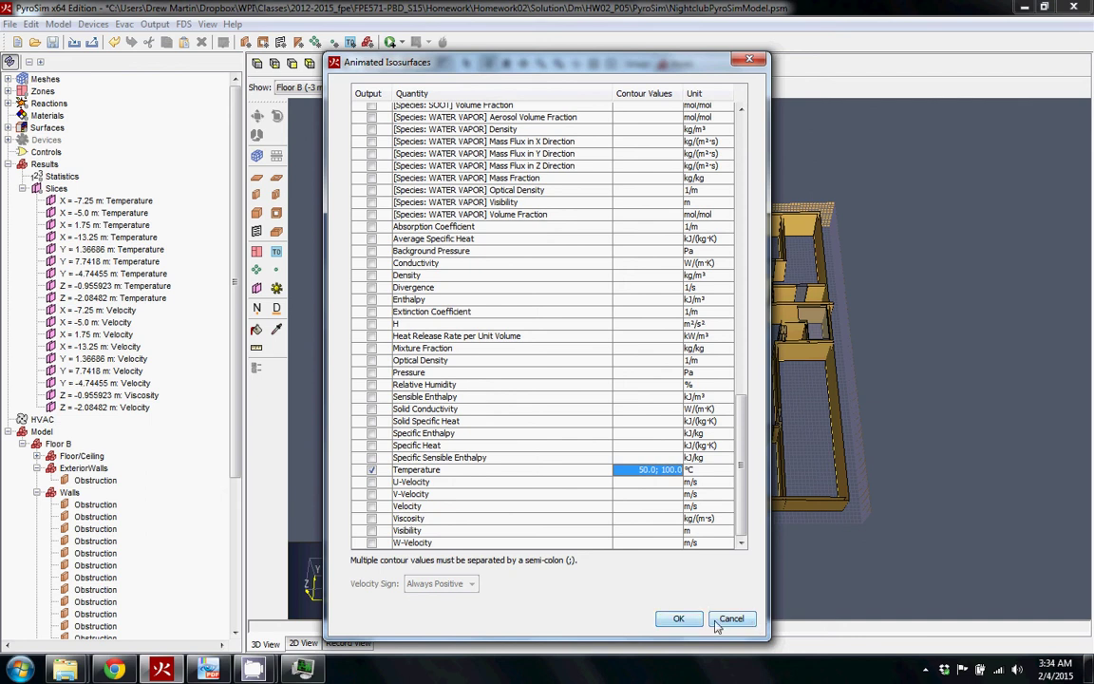
left_click(731, 619)
mouse_move(252, 669)
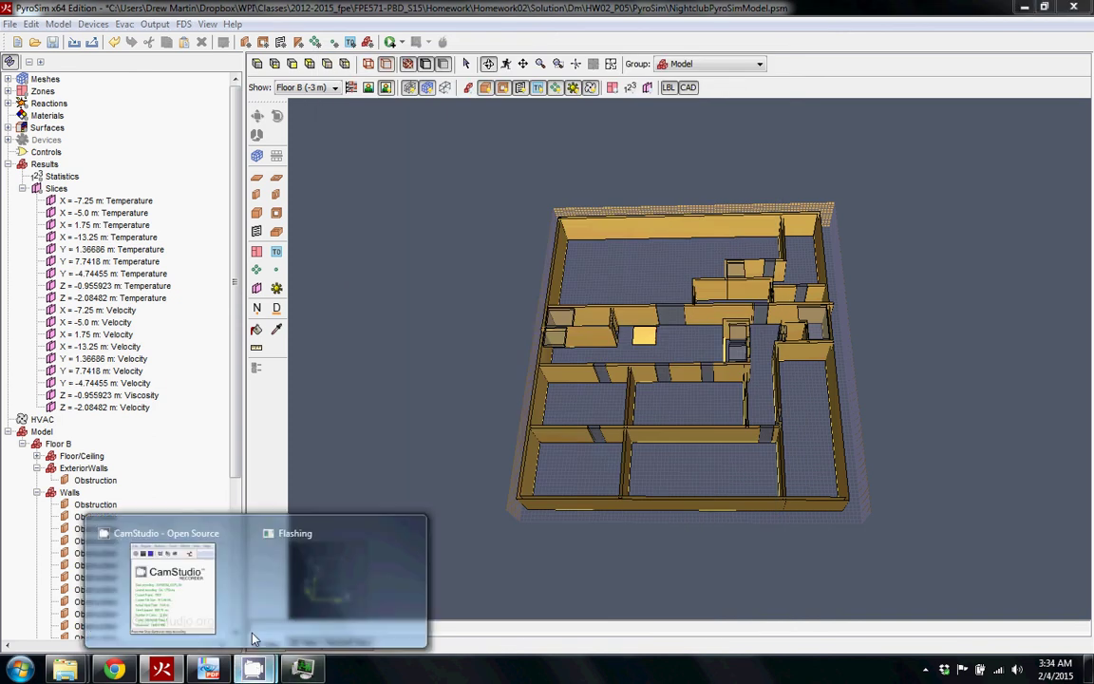